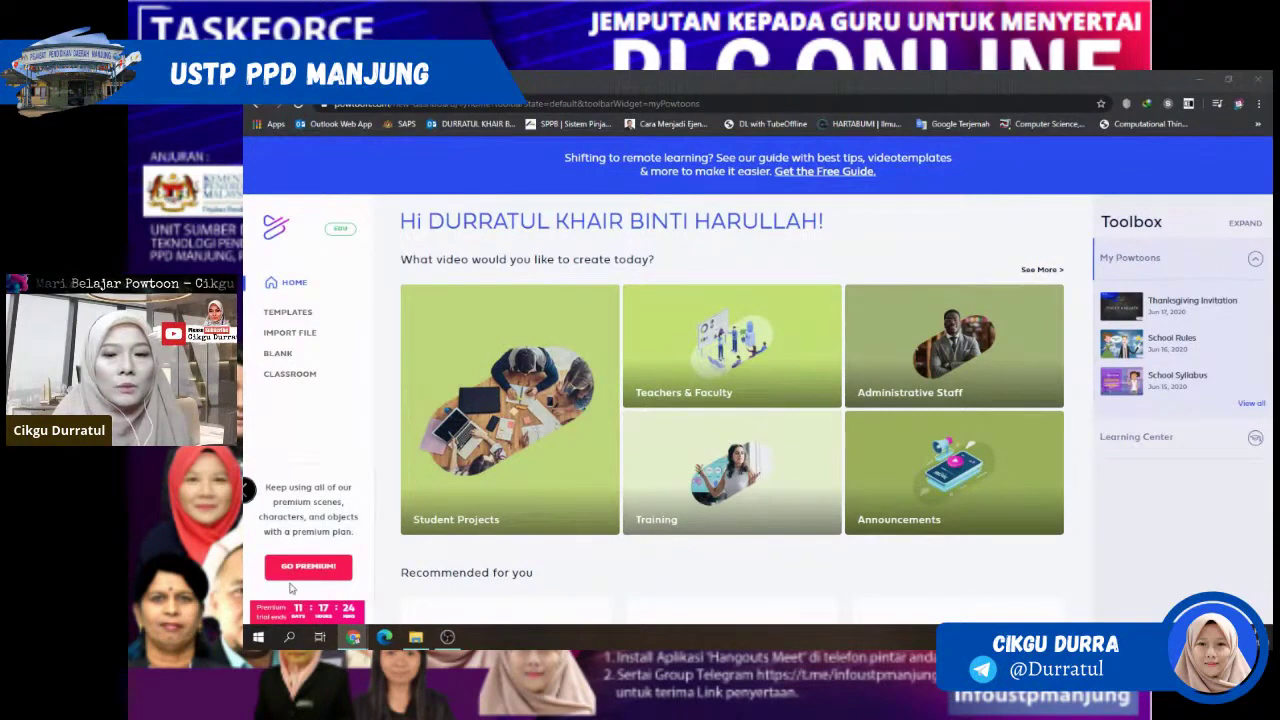
- Open the template gallery from the workspace home page
scroll(340, 578, "down", 2)
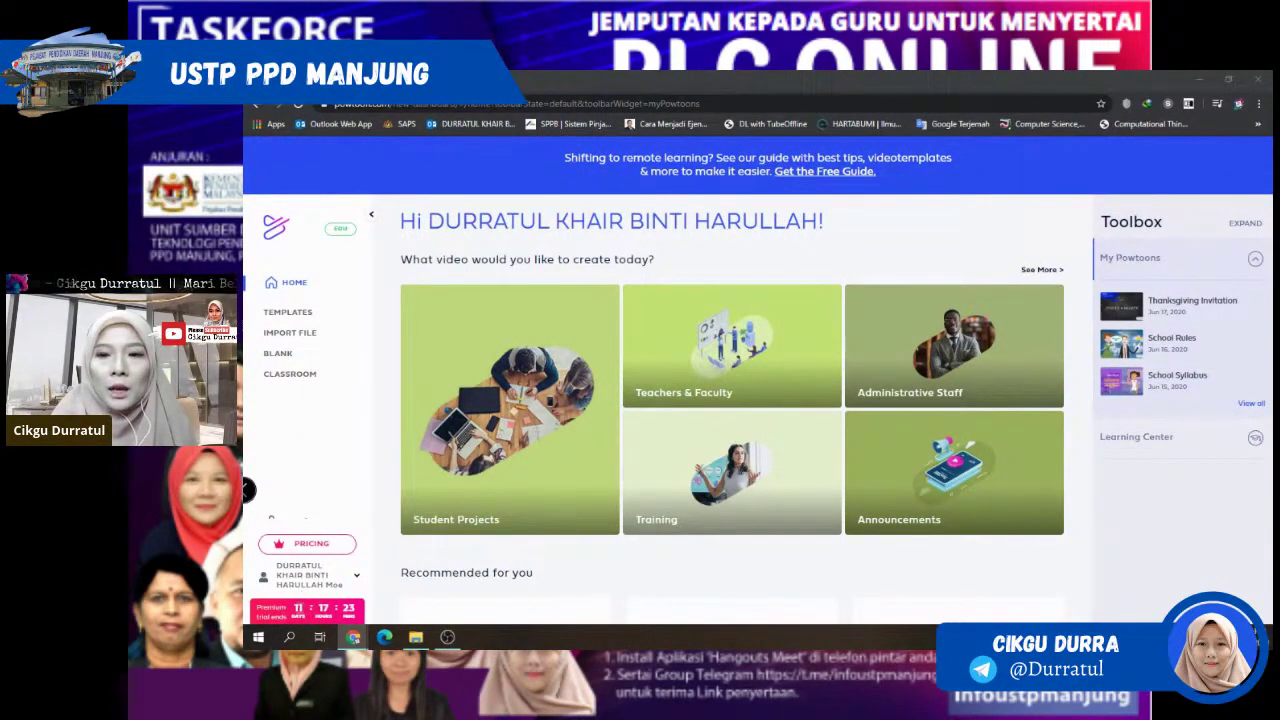
mouse_move(291, 609)
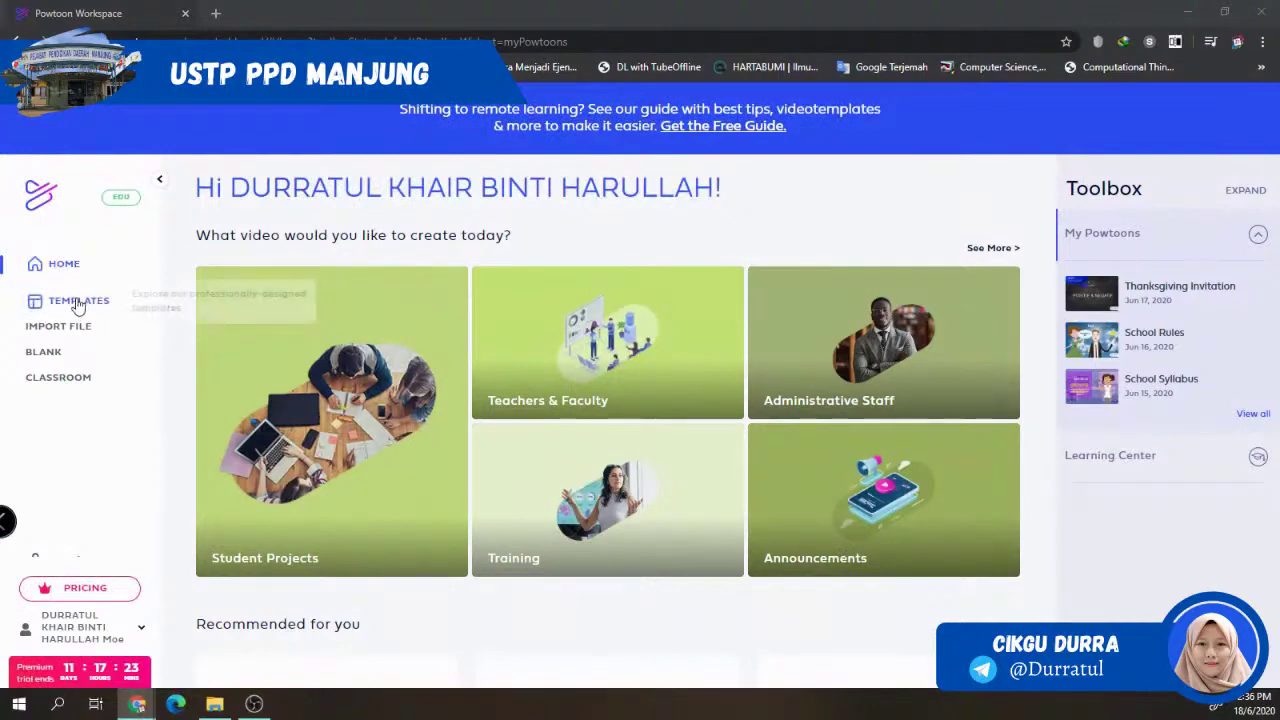
left_click(103, 318)
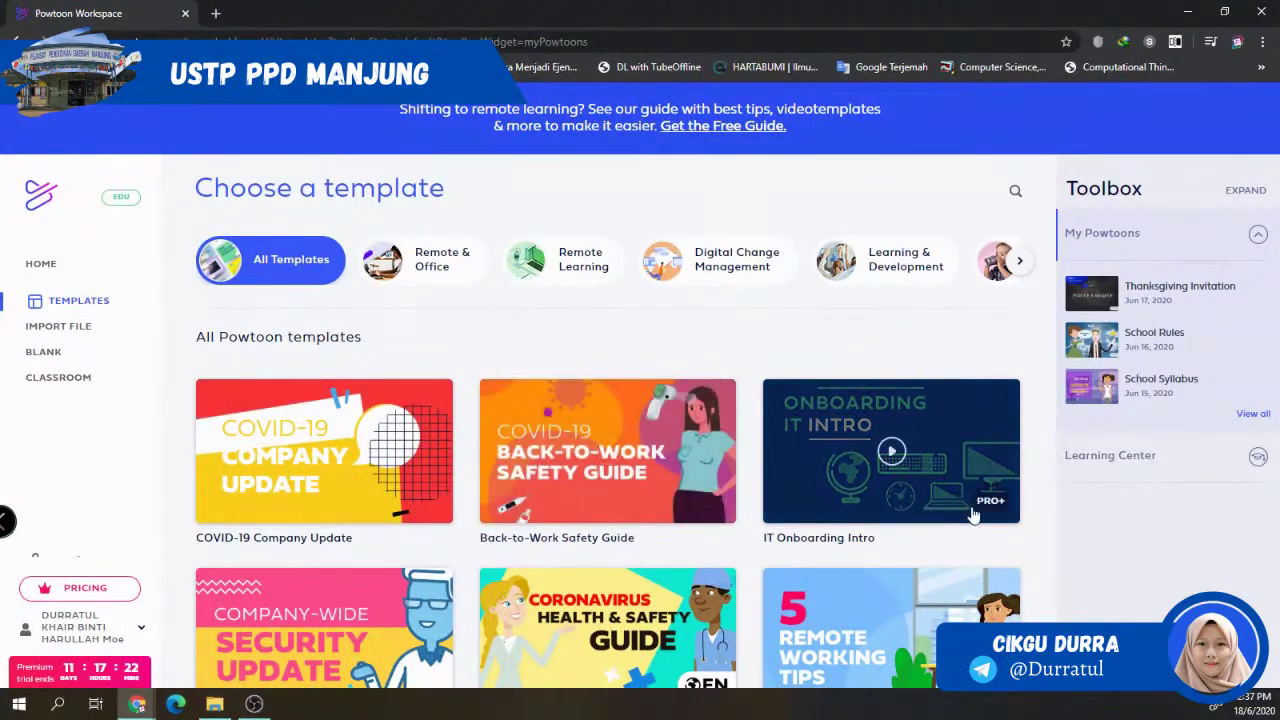
- Browse the complete All Templates collection from the company templates down to the holiday templates
scroll(600, 550, "down", 2)
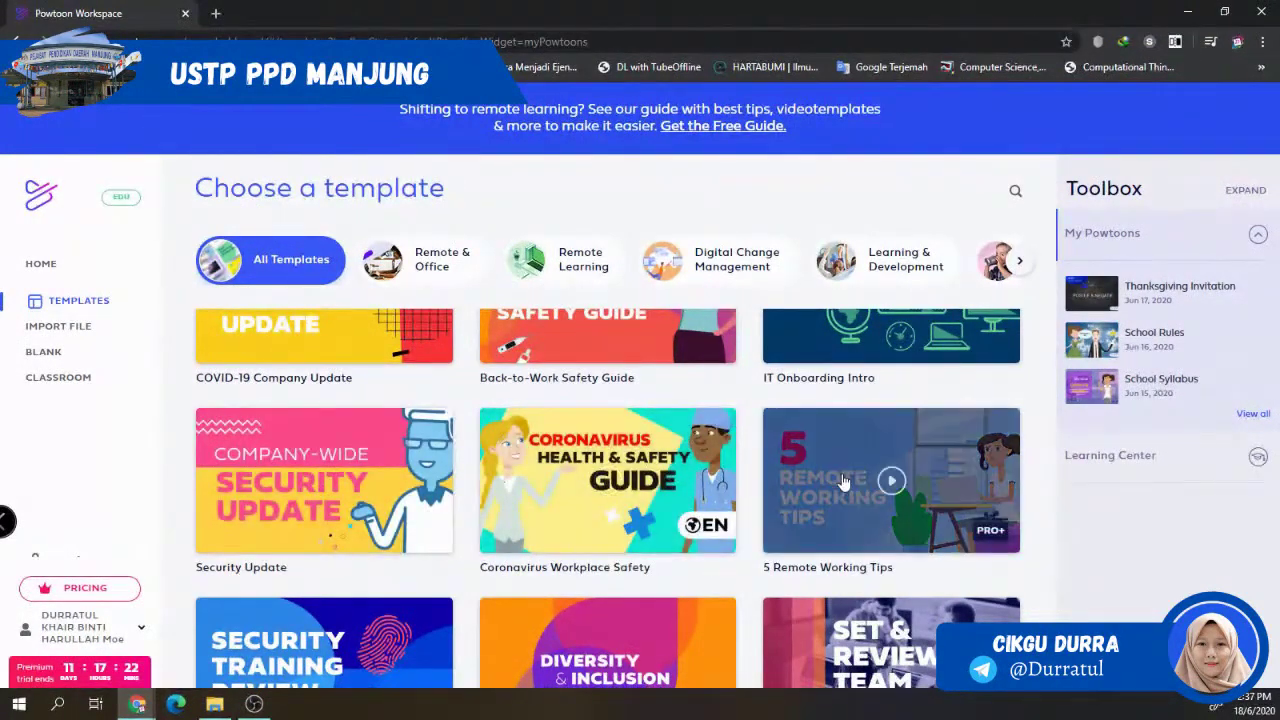
scroll(814, 500, "down", 4)
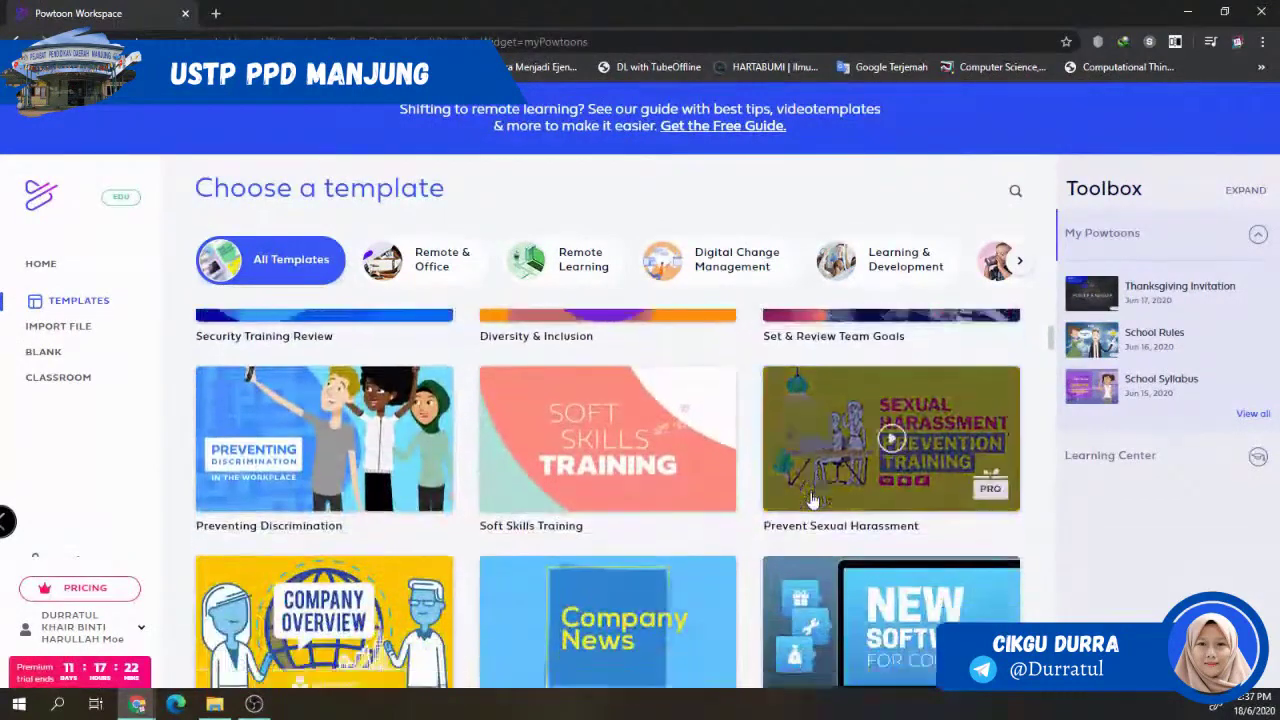
scroll(800, 499, "down", 4)
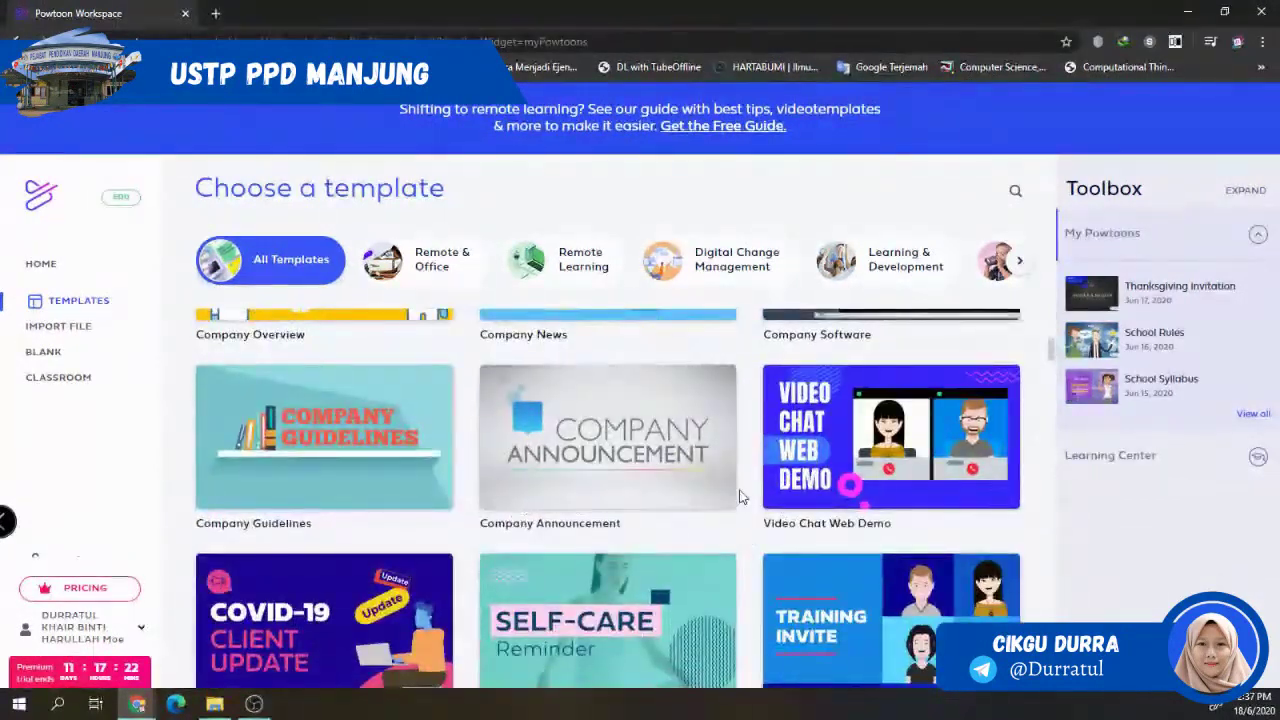
scroll(706, 512, "down", 2)
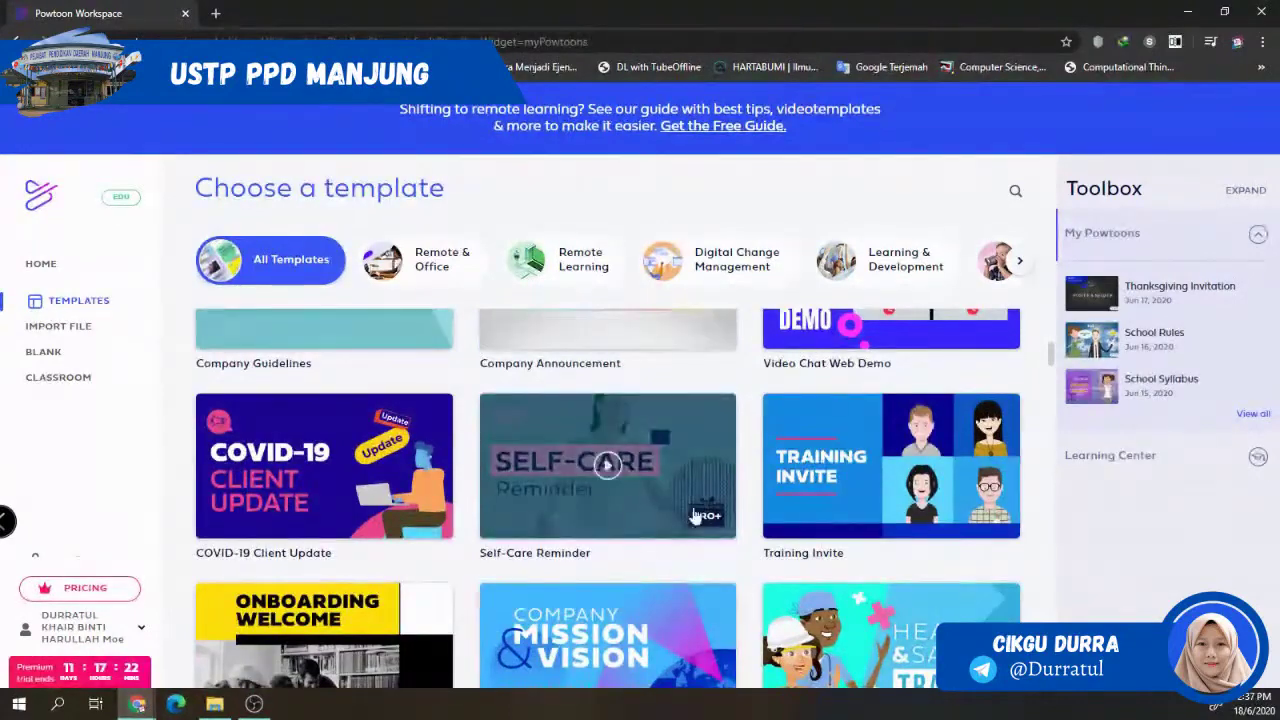
scroll(630, 511, "down", 8)
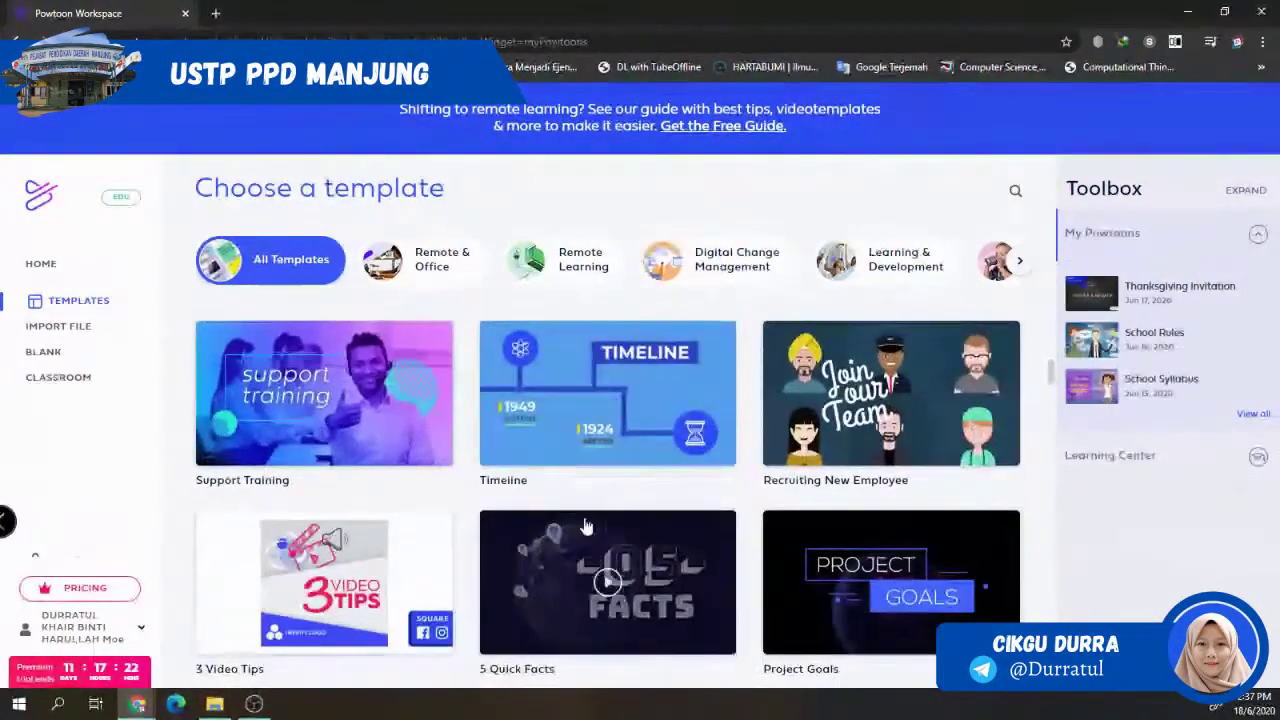
scroll(651, 556, "down", 6)
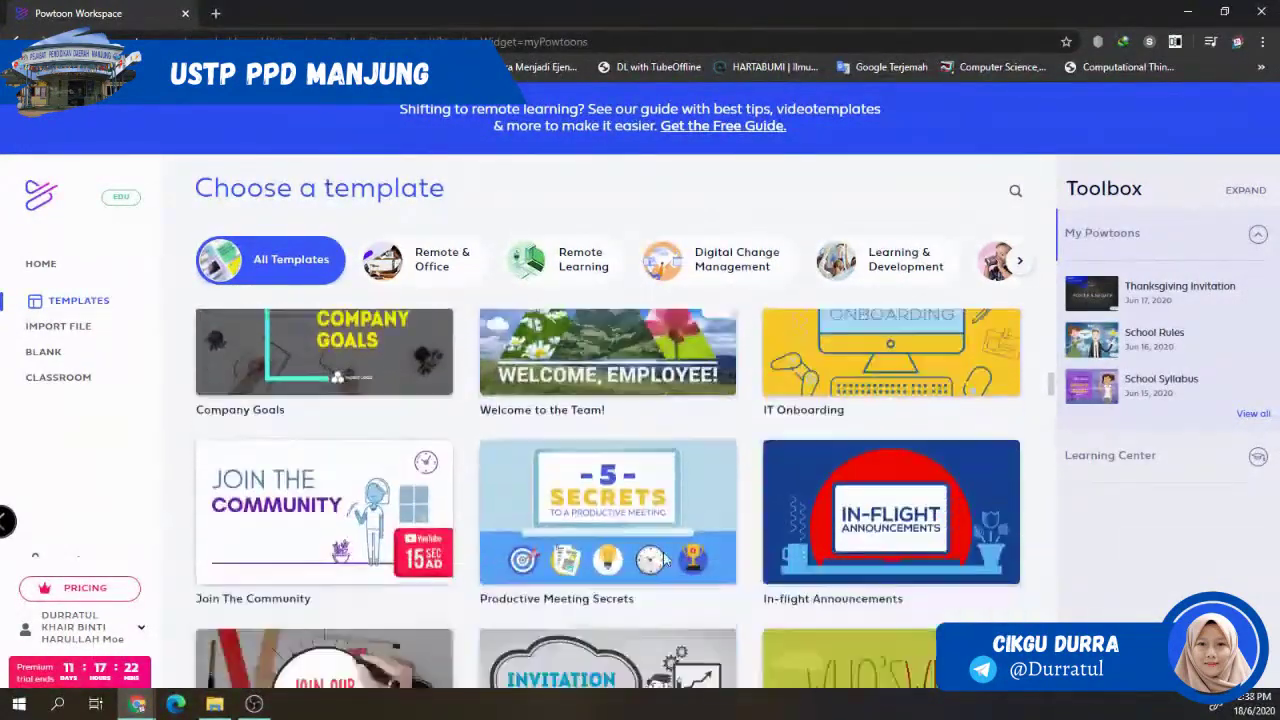
scroll(661, 547, "down", 8)
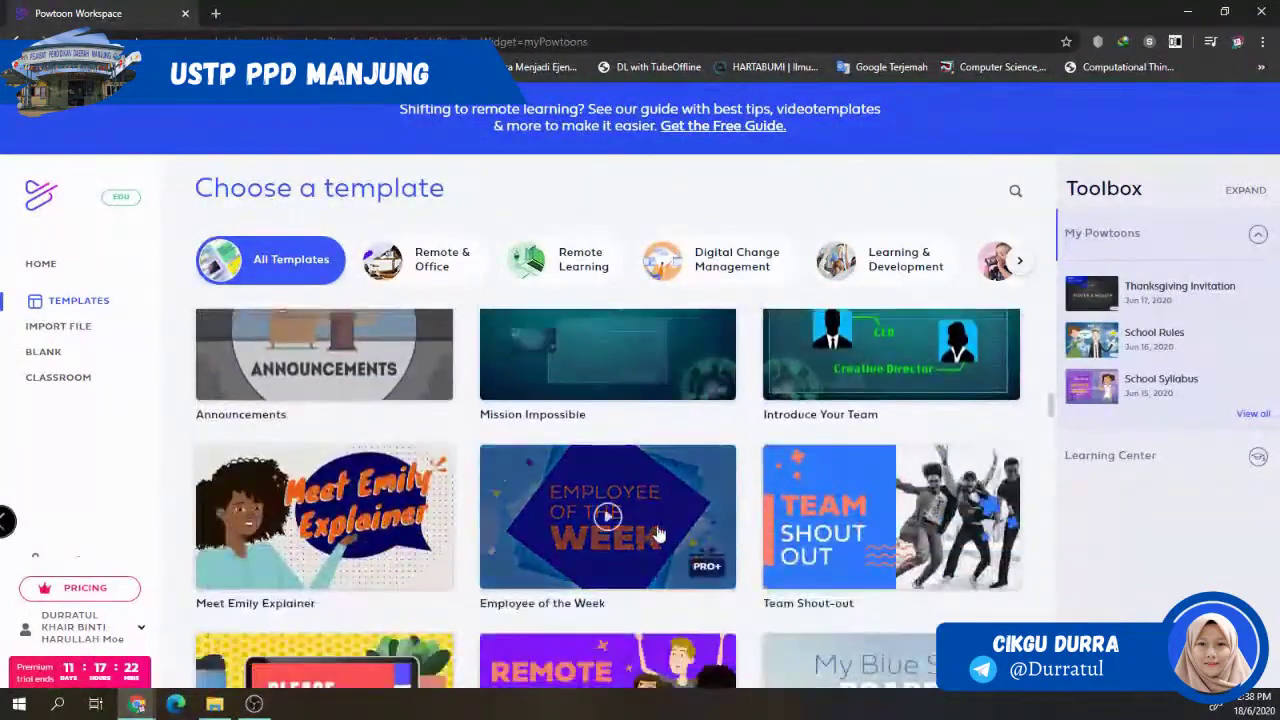
scroll(660, 533, "down", 10)
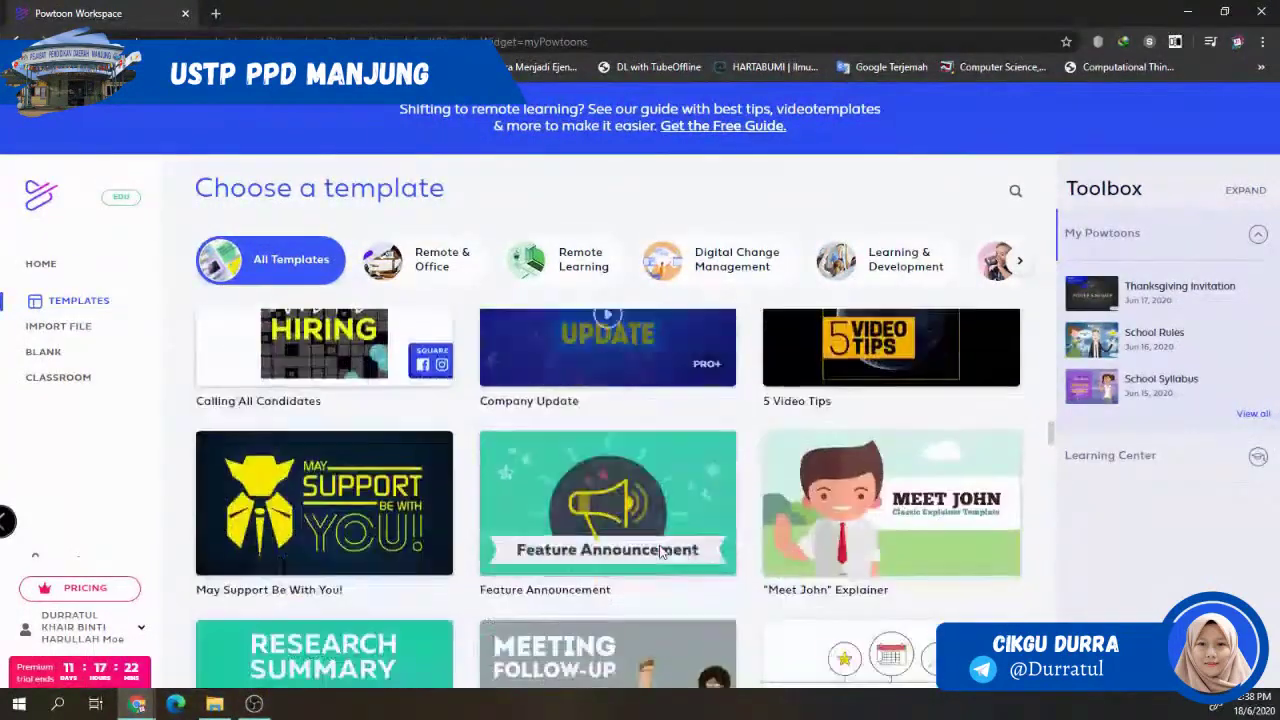
scroll(662, 553, "down", 10)
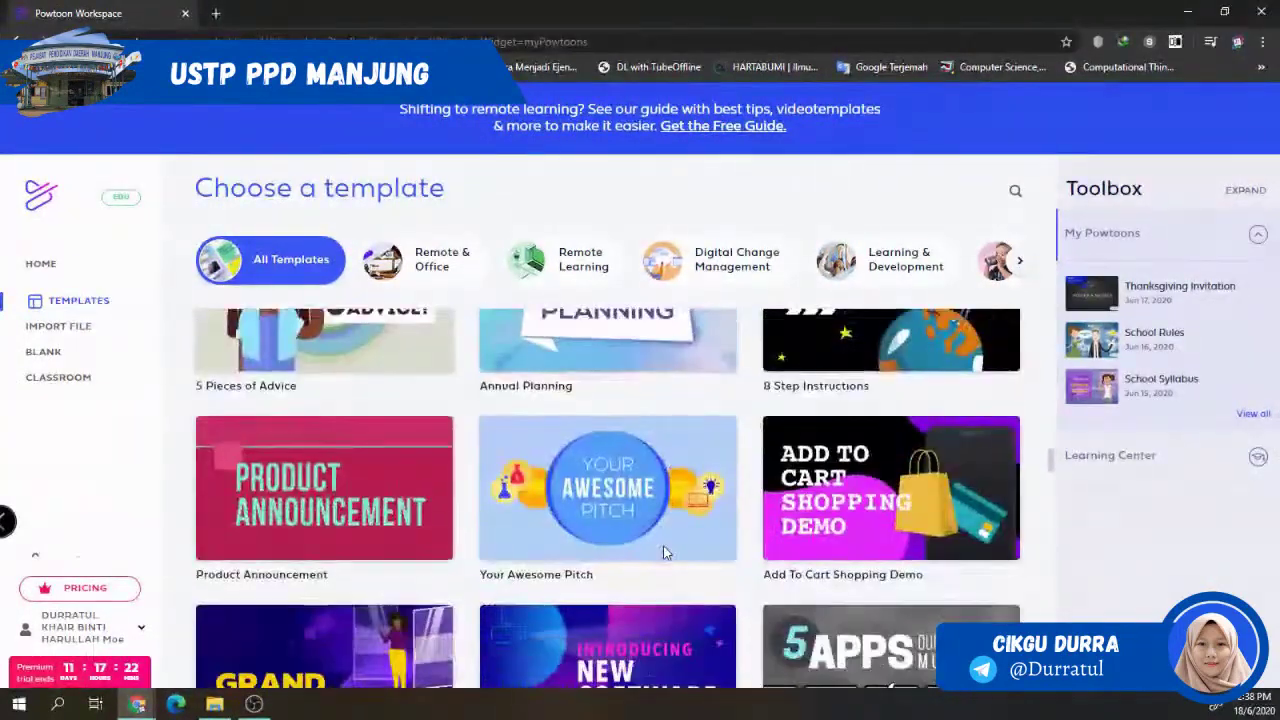
scroll(663, 553, "down", 10)
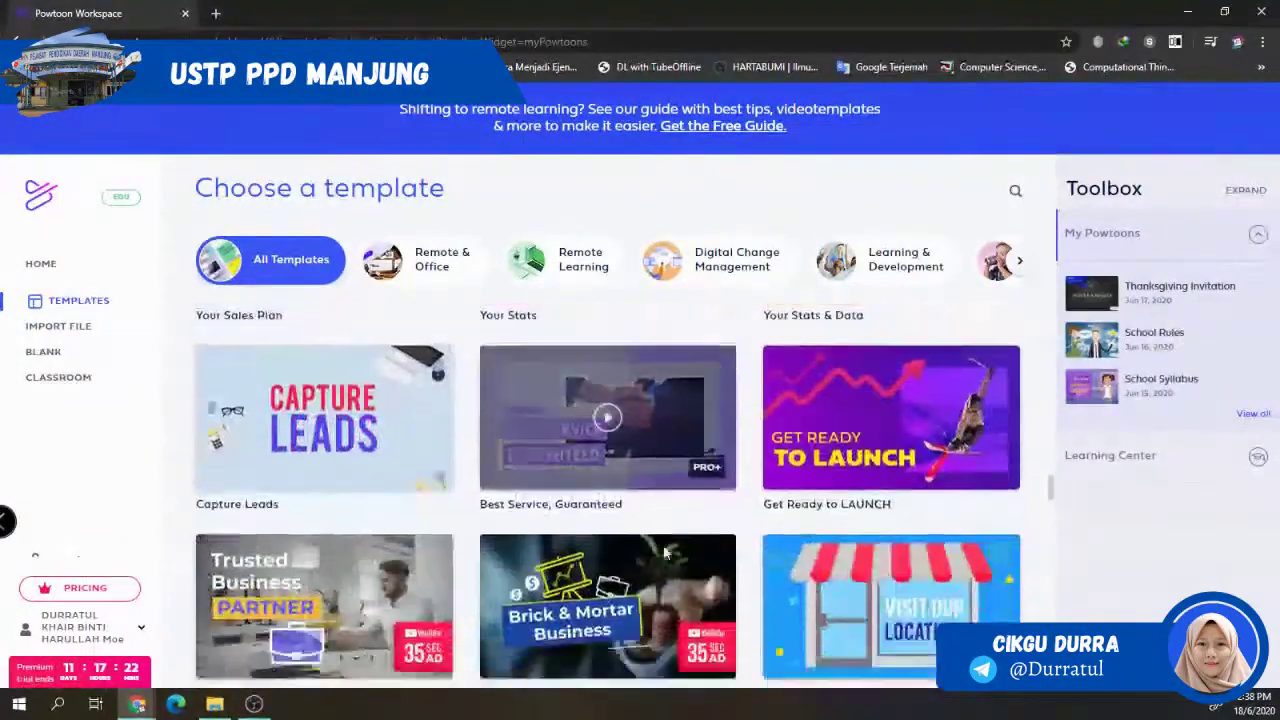
scroll(663, 553, "down", 9)
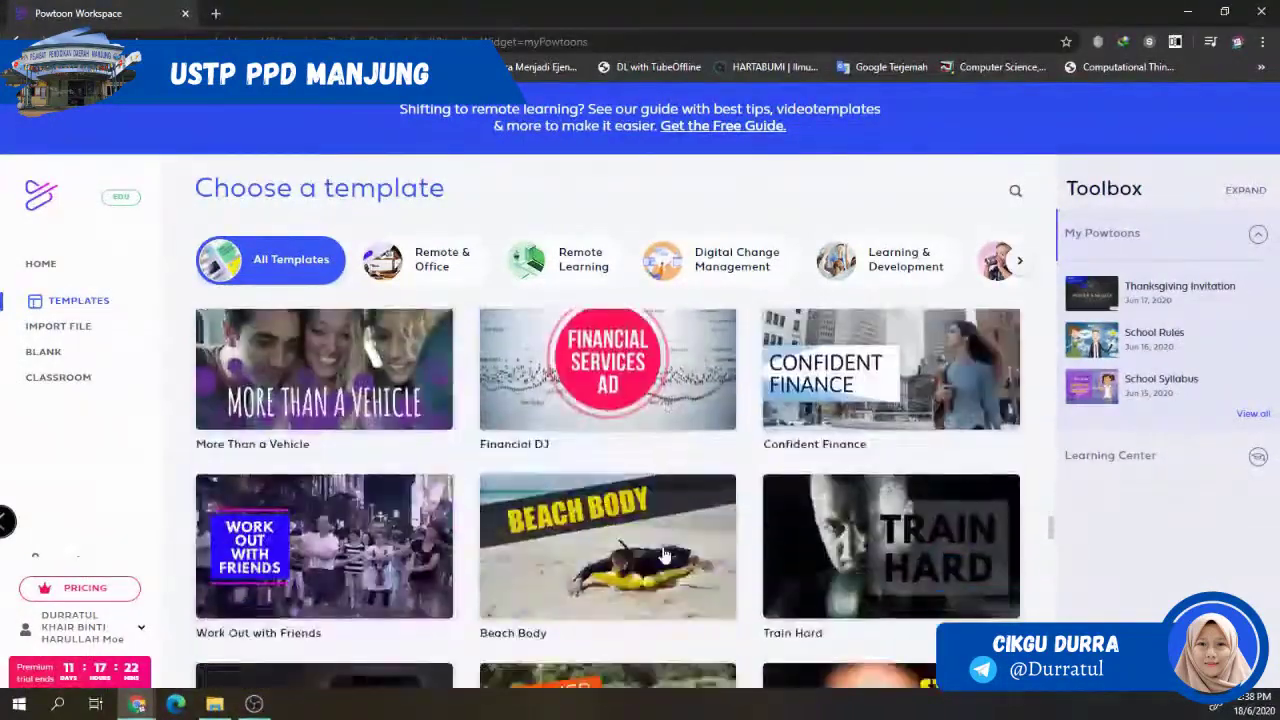
scroll(662, 567, "down", 9)
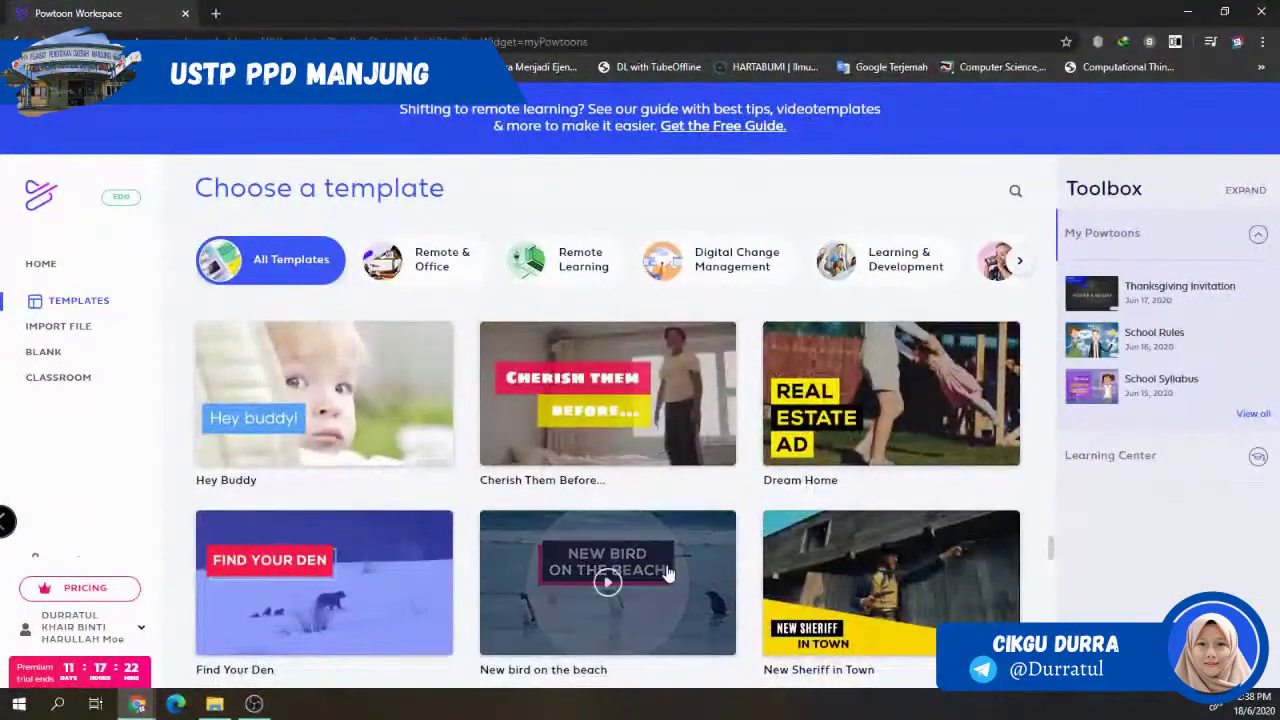
scroll(668, 573, "down", 8)
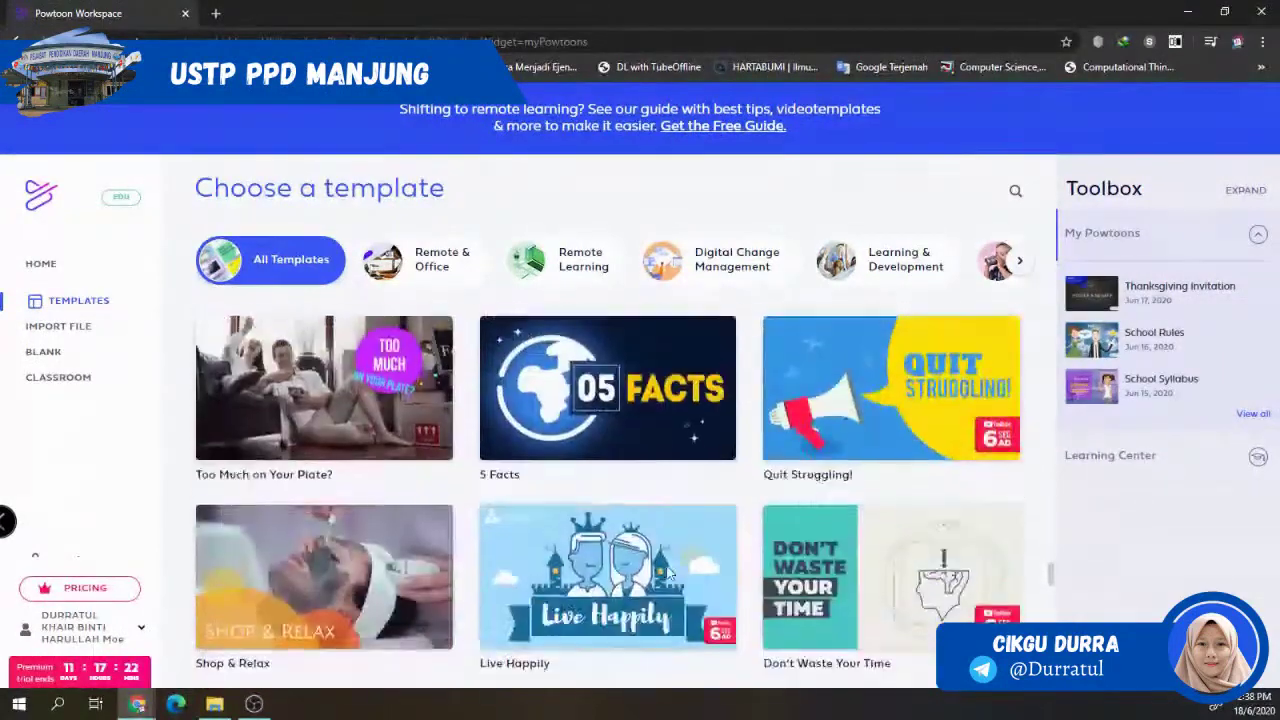
scroll(698, 580, "down", 9)
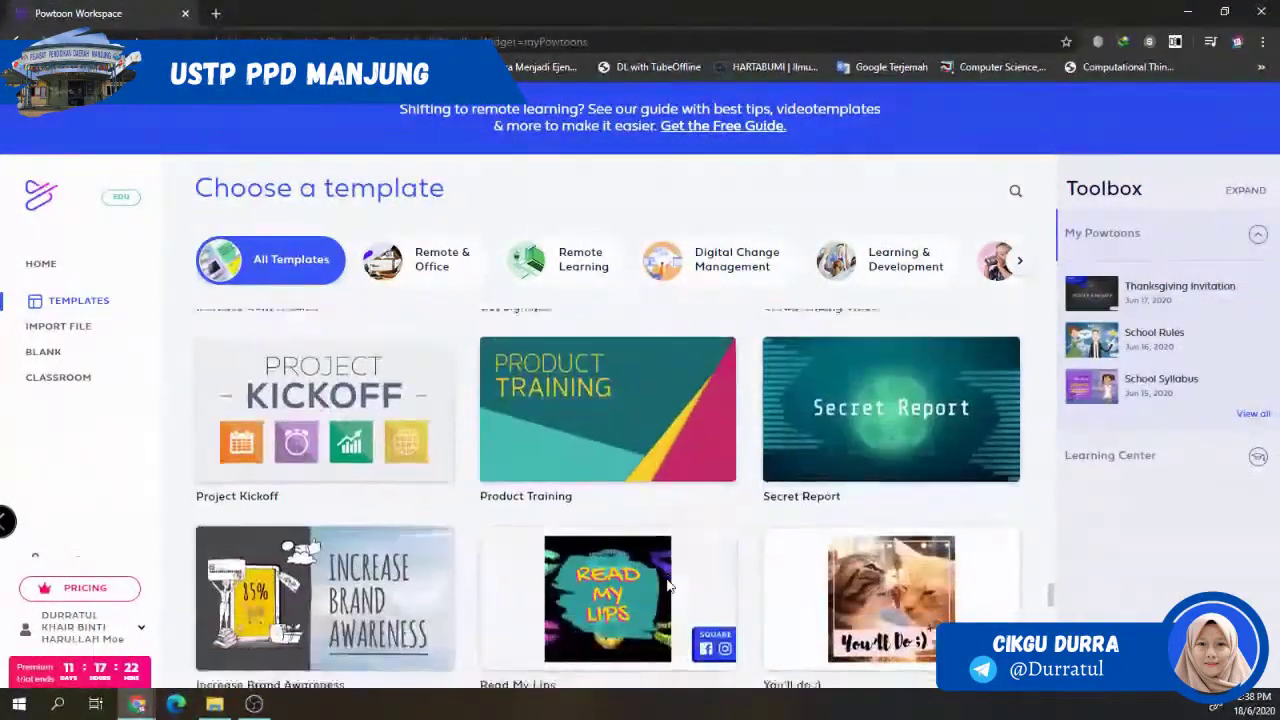
scroll(667, 585, "down", 5)
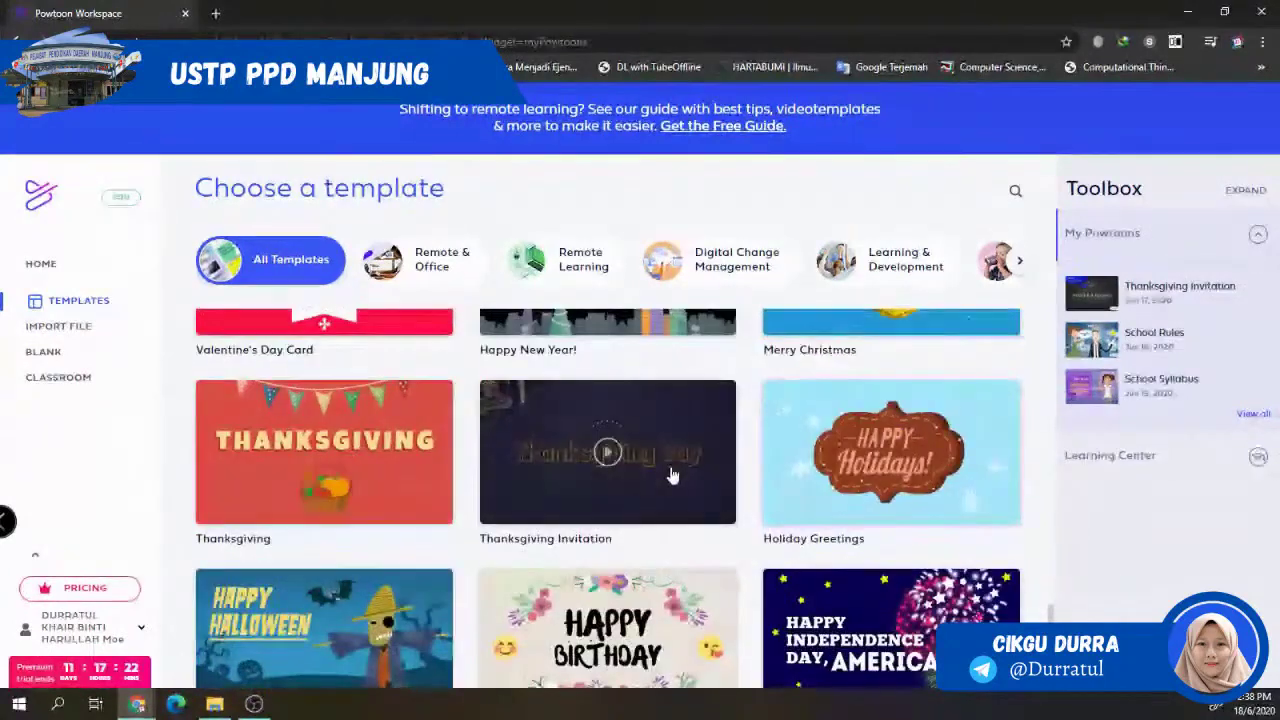
- Preview the Thanksgiving Invitation template, pause its playback and open the template for editing in the Studio
left_click(645, 498)
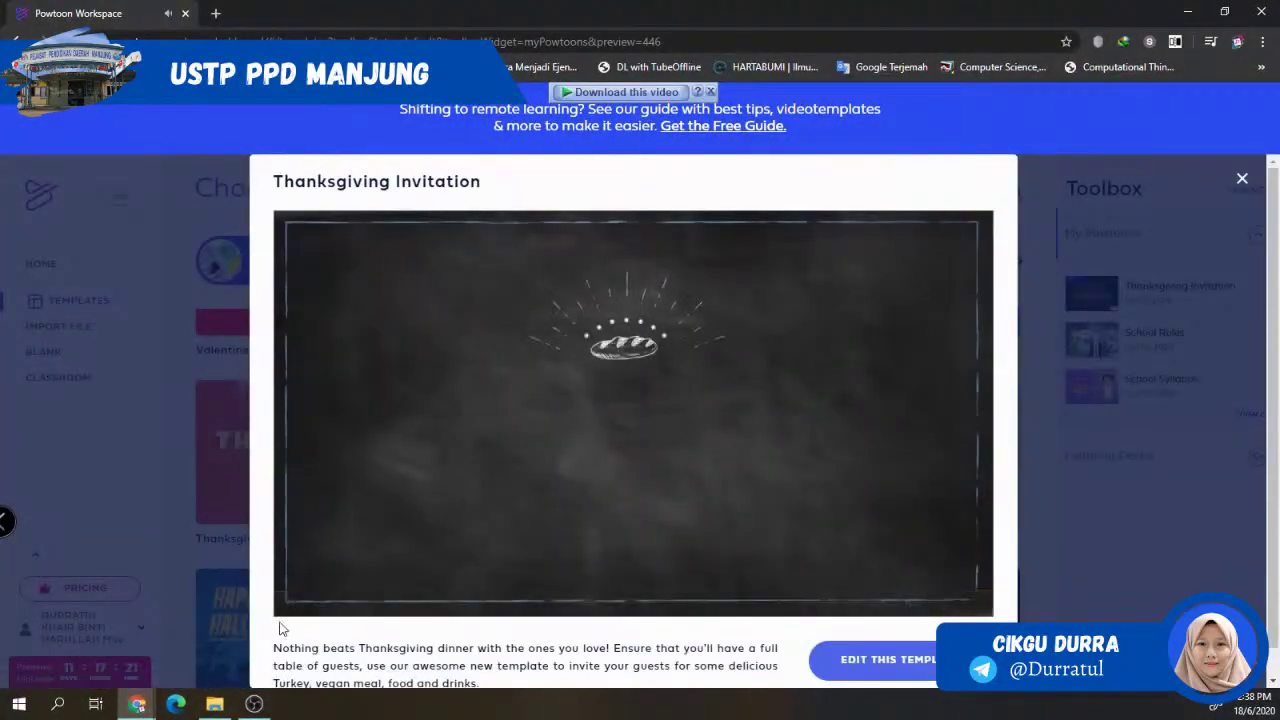
left_click(289, 603)
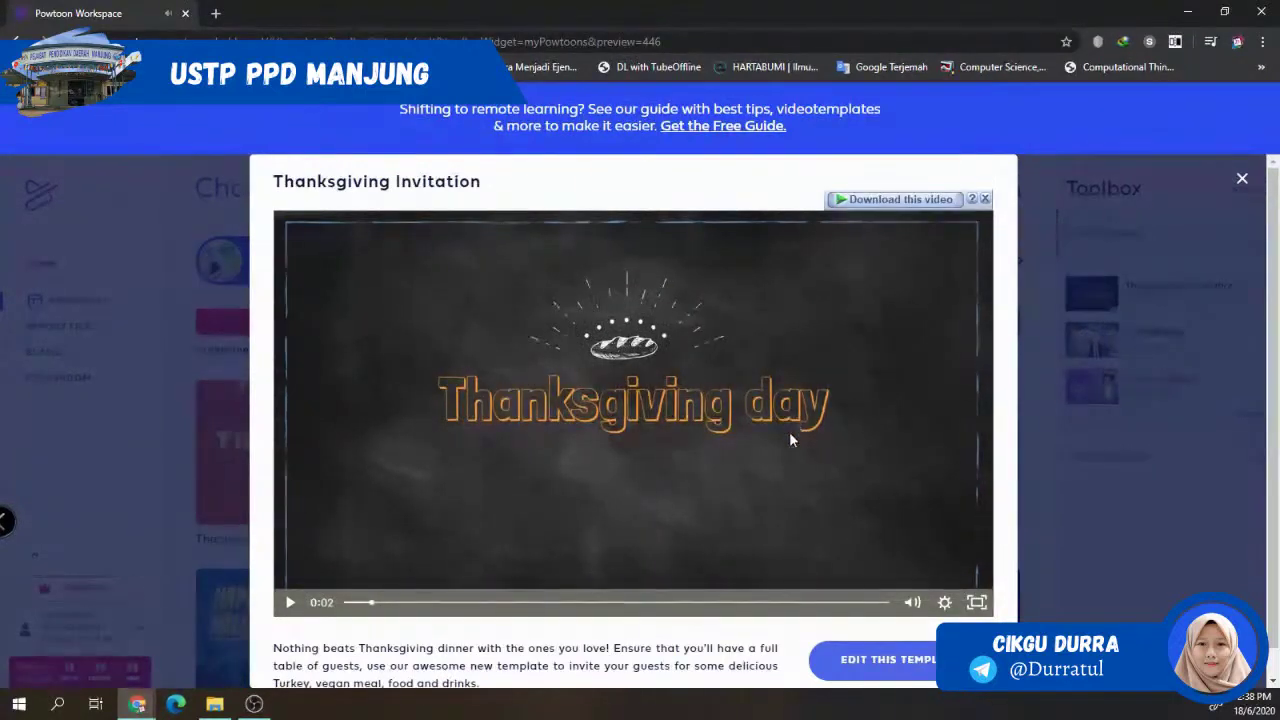
left_click(904, 660)
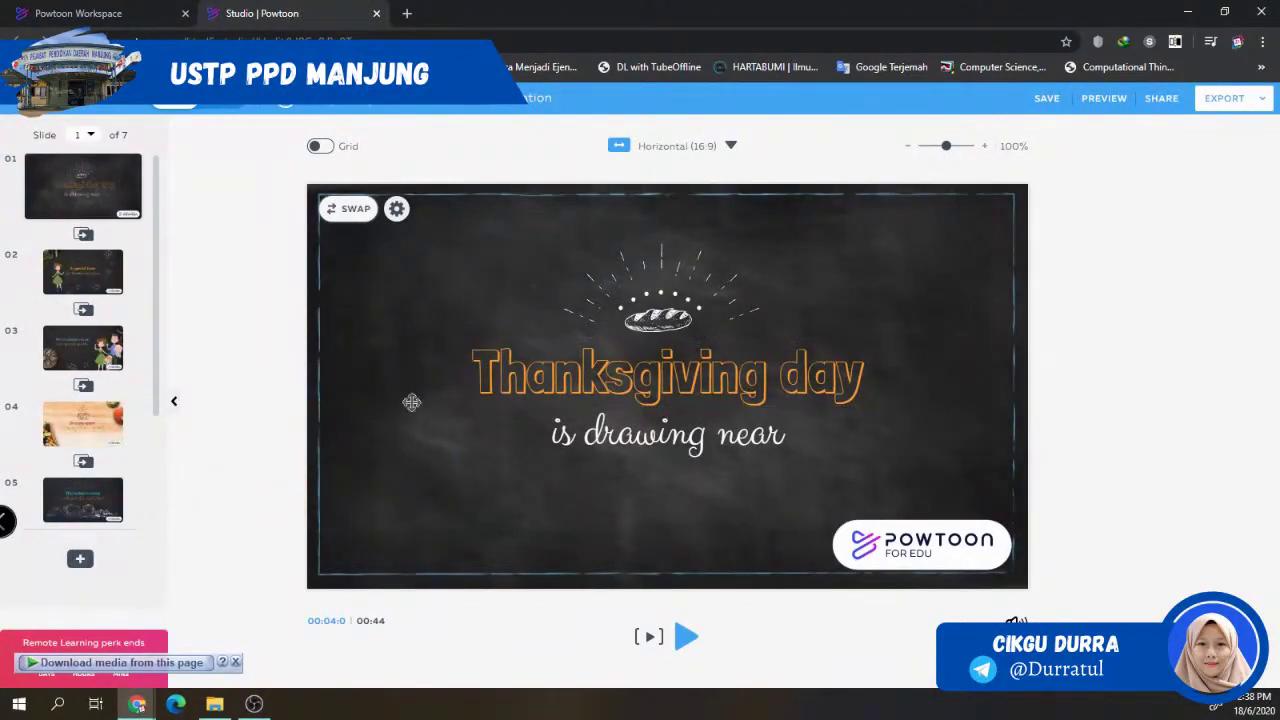
mouse_move(80, 192)
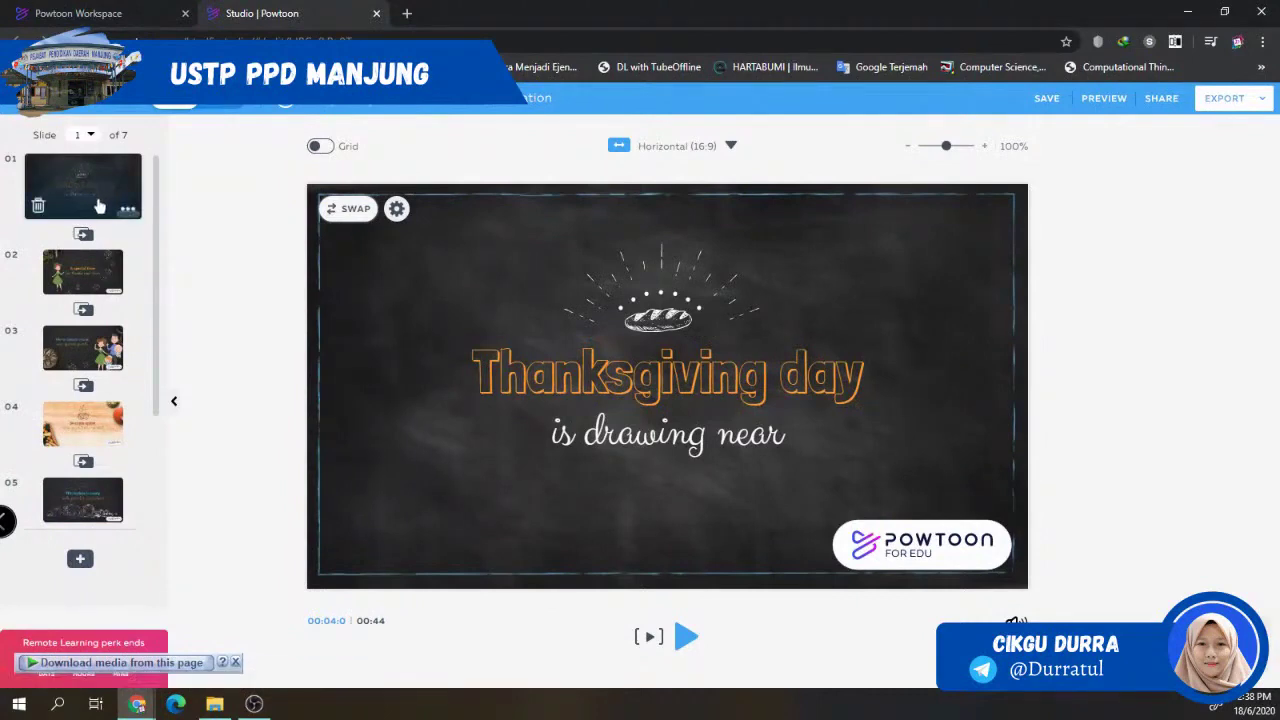
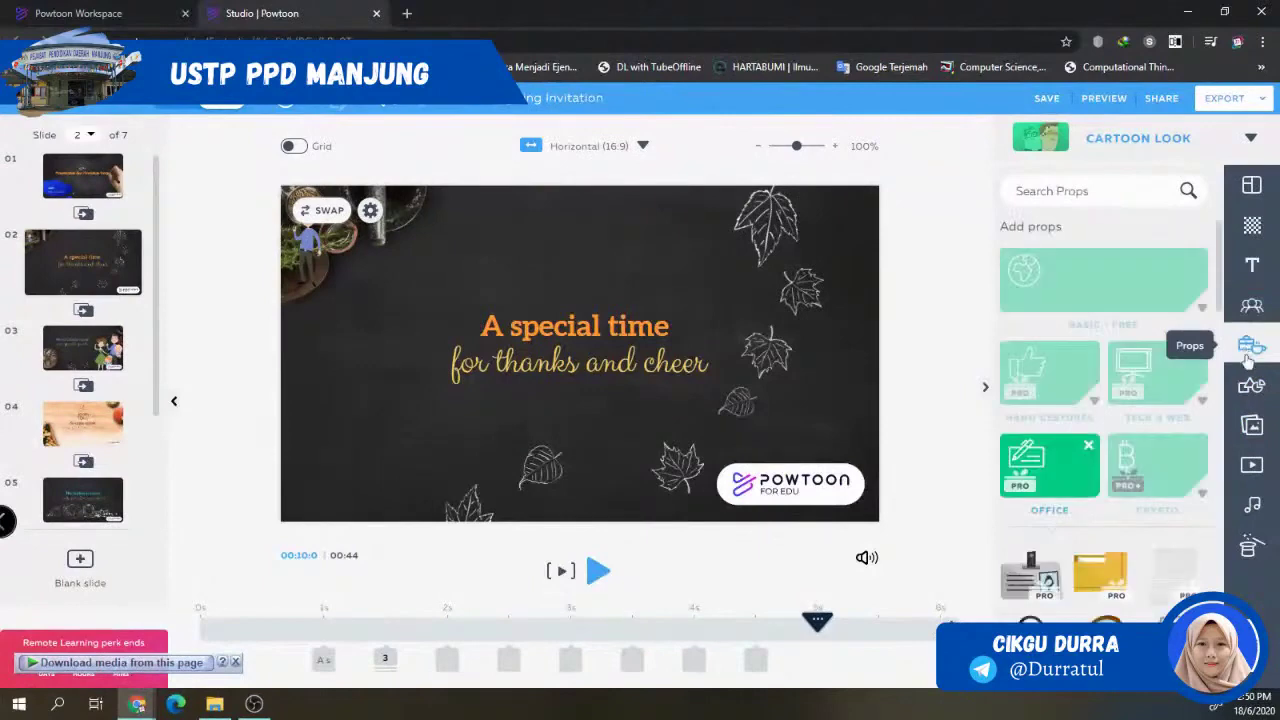
- Look through the Office props available in the Cartoon Look library for slide 2
scroll(1120, 548, "down", 2)
scroll(1120, 548, "down", 3)
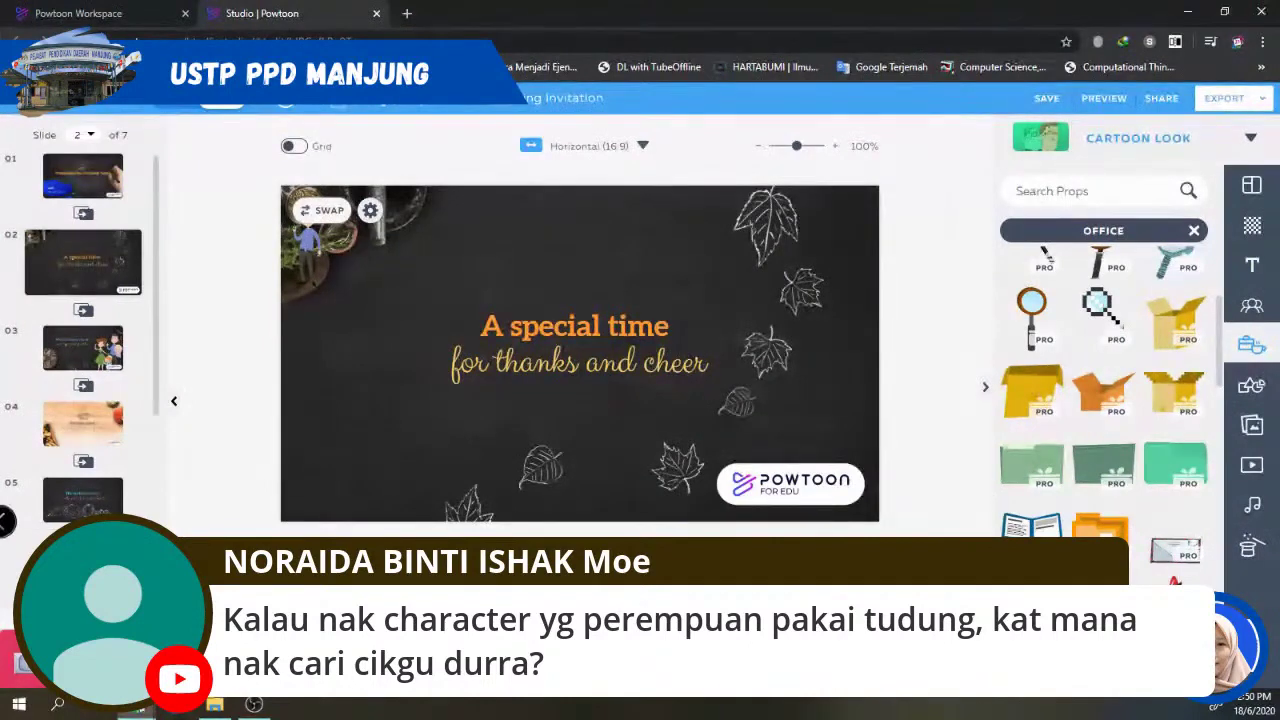
scroll(1119, 425, "down", 3)
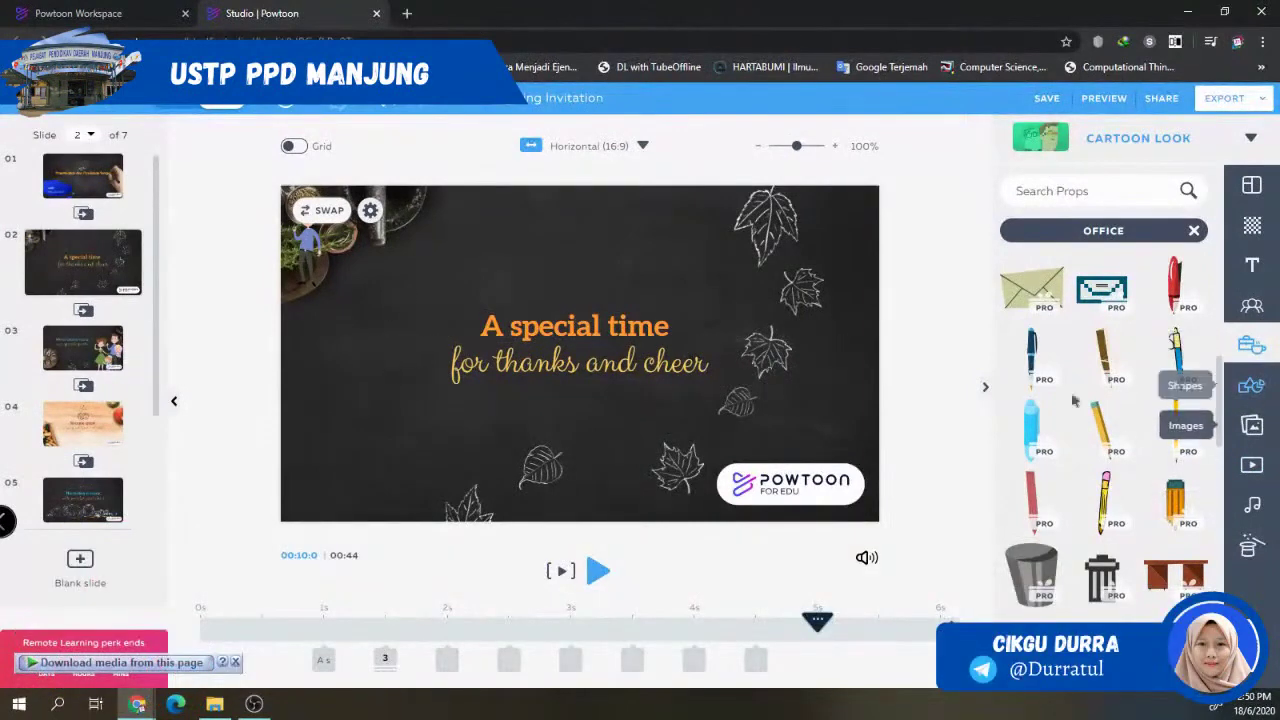
scroll(1204, 394, "up", 1)
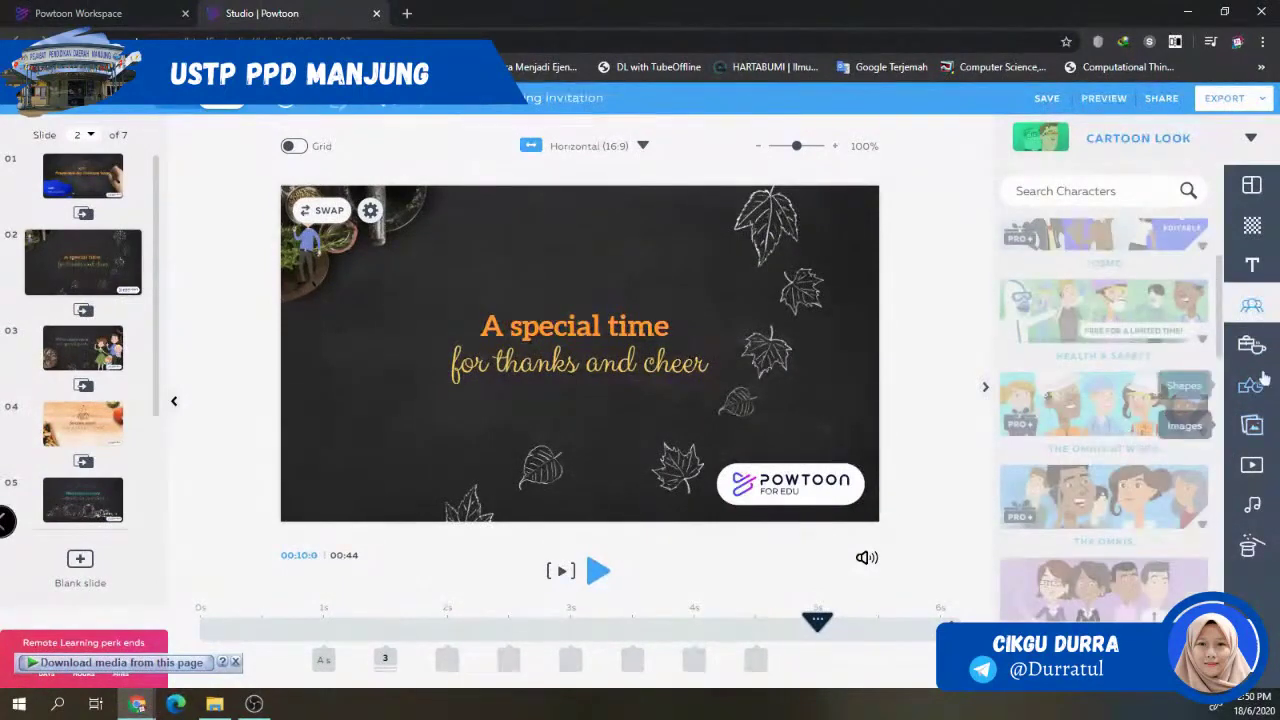
- Expand the Don & Betty character set and examine its figures and the other Cartoon Look character collections
scroll(1130, 530, "down", 4)
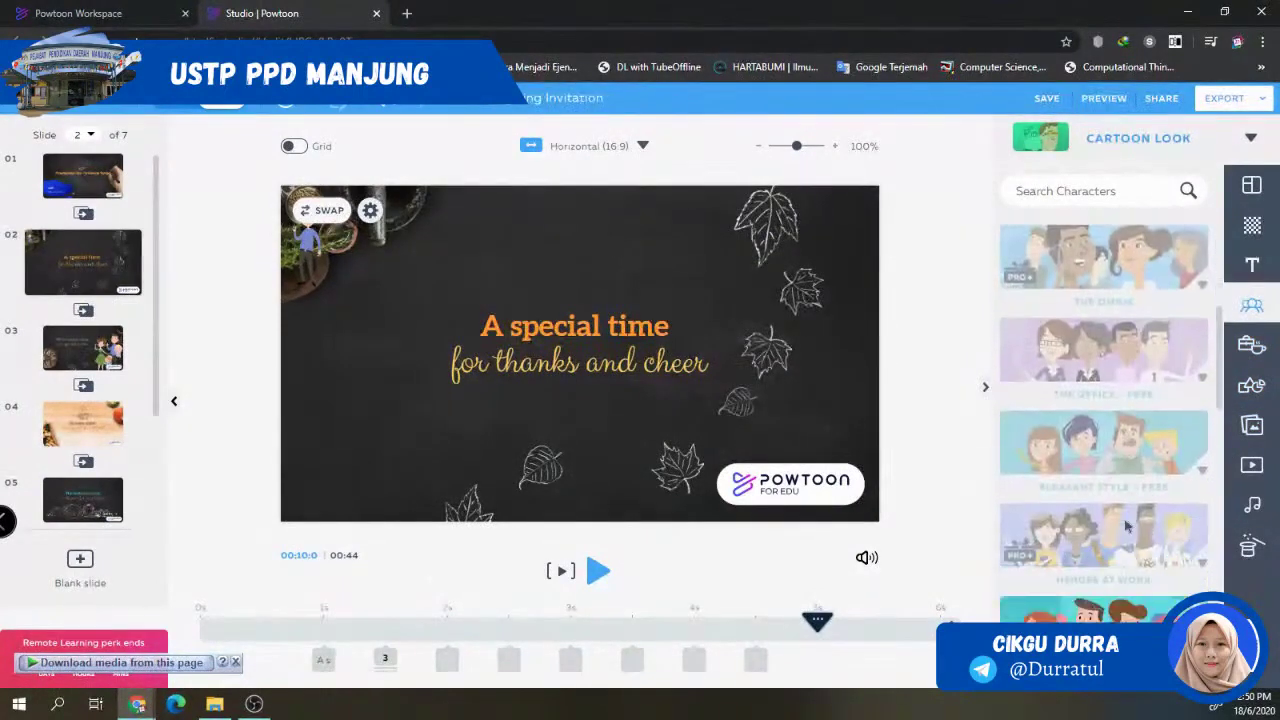
left_click(1113, 527)
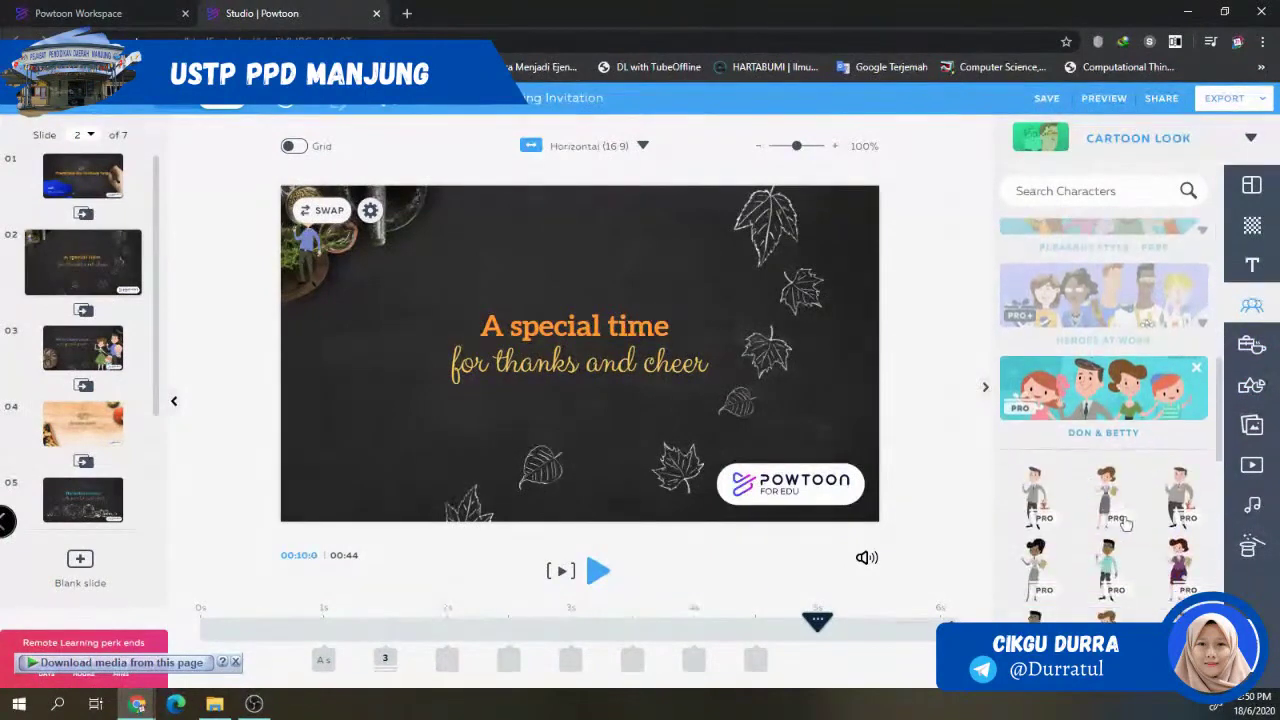
mouse_move(1085, 462)
scroll(1120, 455, "down", 2)
scroll(1170, 440, "down", 5)
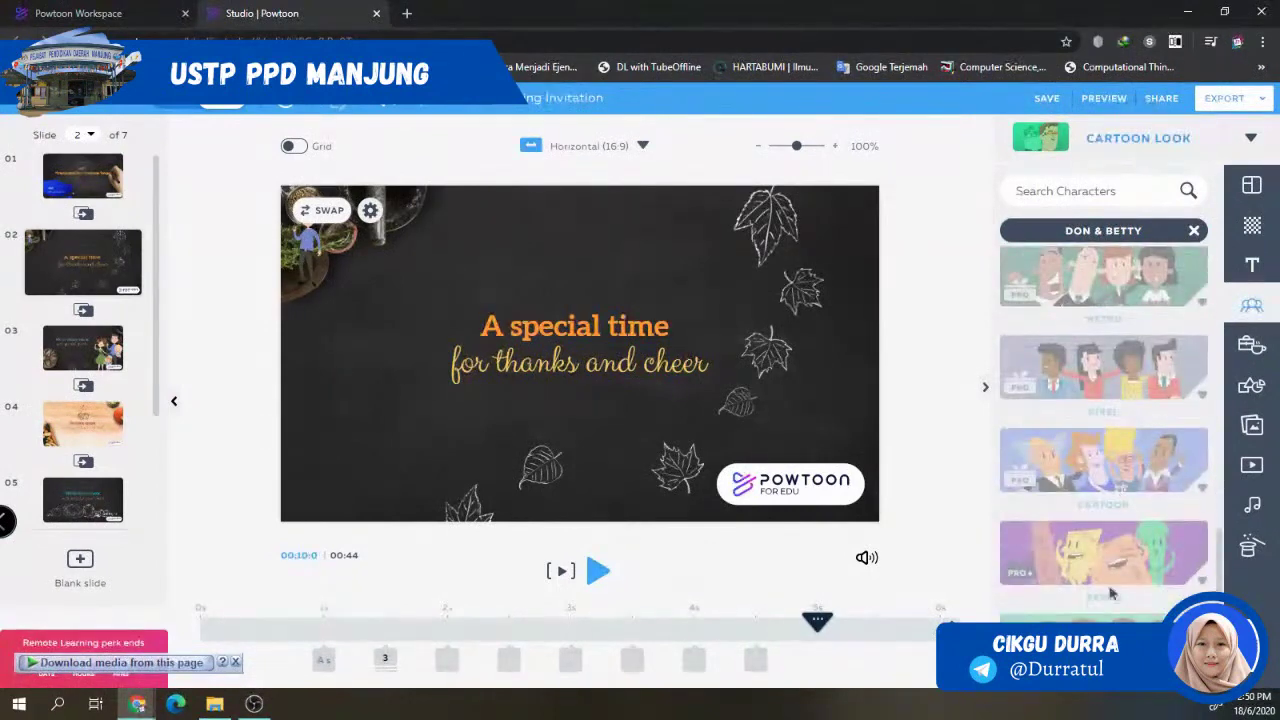
scroll(1110, 591, "down", 2)
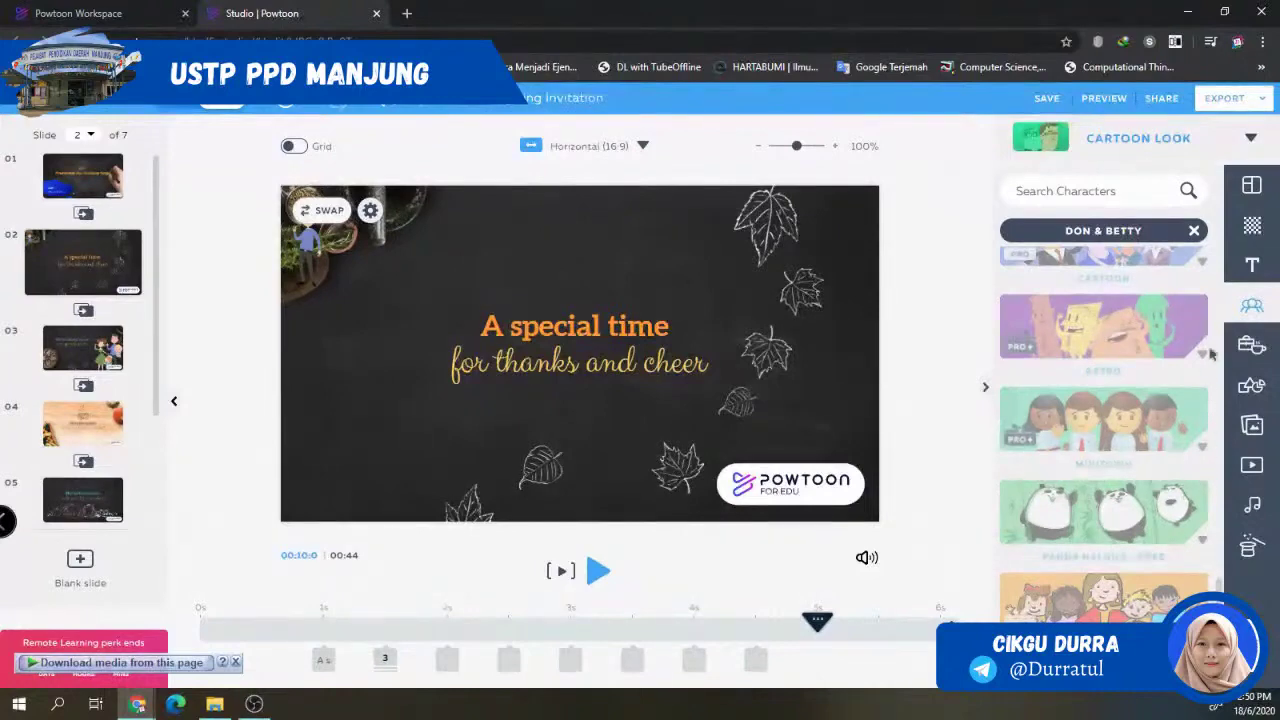
scroll(1118, 410, "up", 2)
scroll(1110, 420, "up", 5)
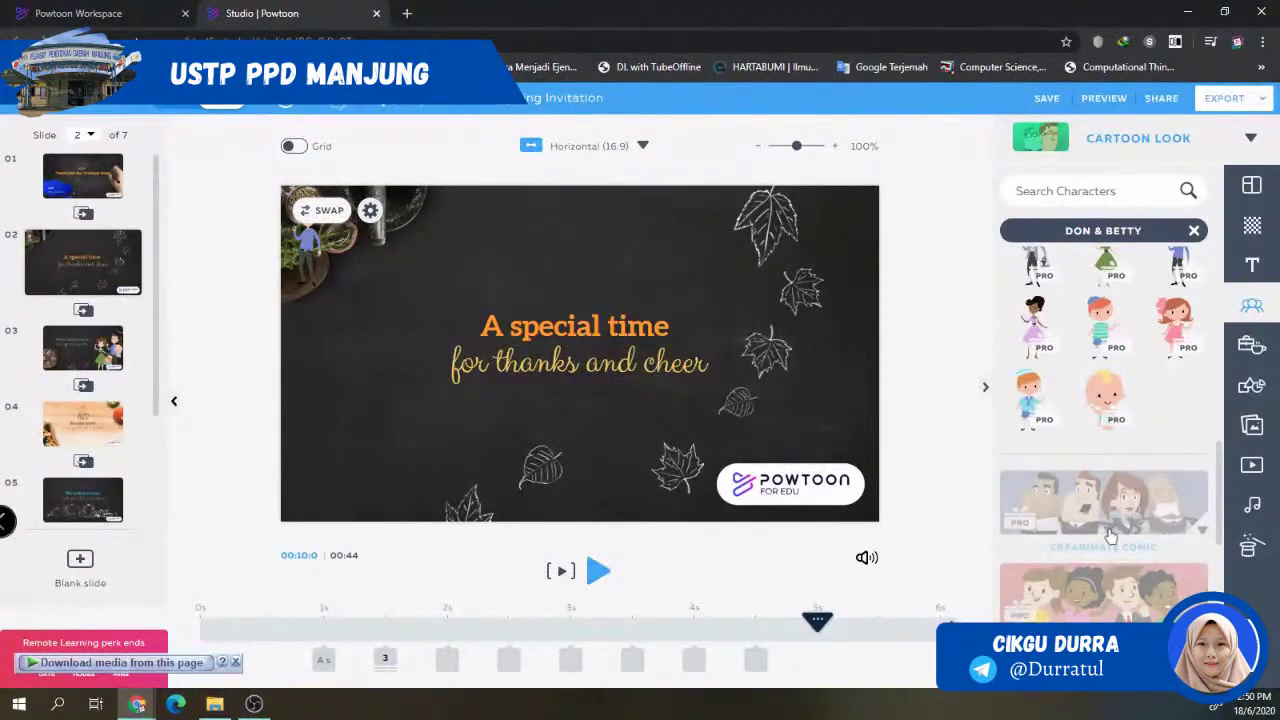
scroll(1147, 425, "up", 1)
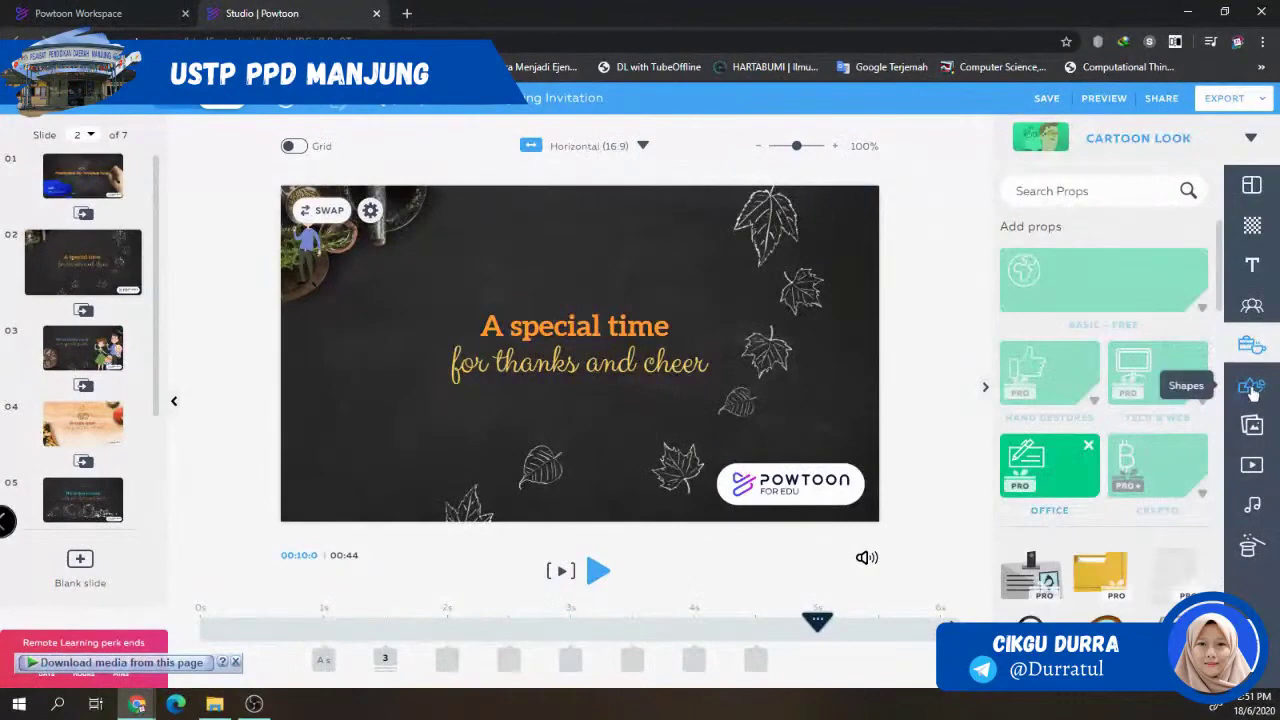
- Look through the shape categories and expand Chart Elements to examine its flowchart shapes
scroll(1105, 540, "down", 1)
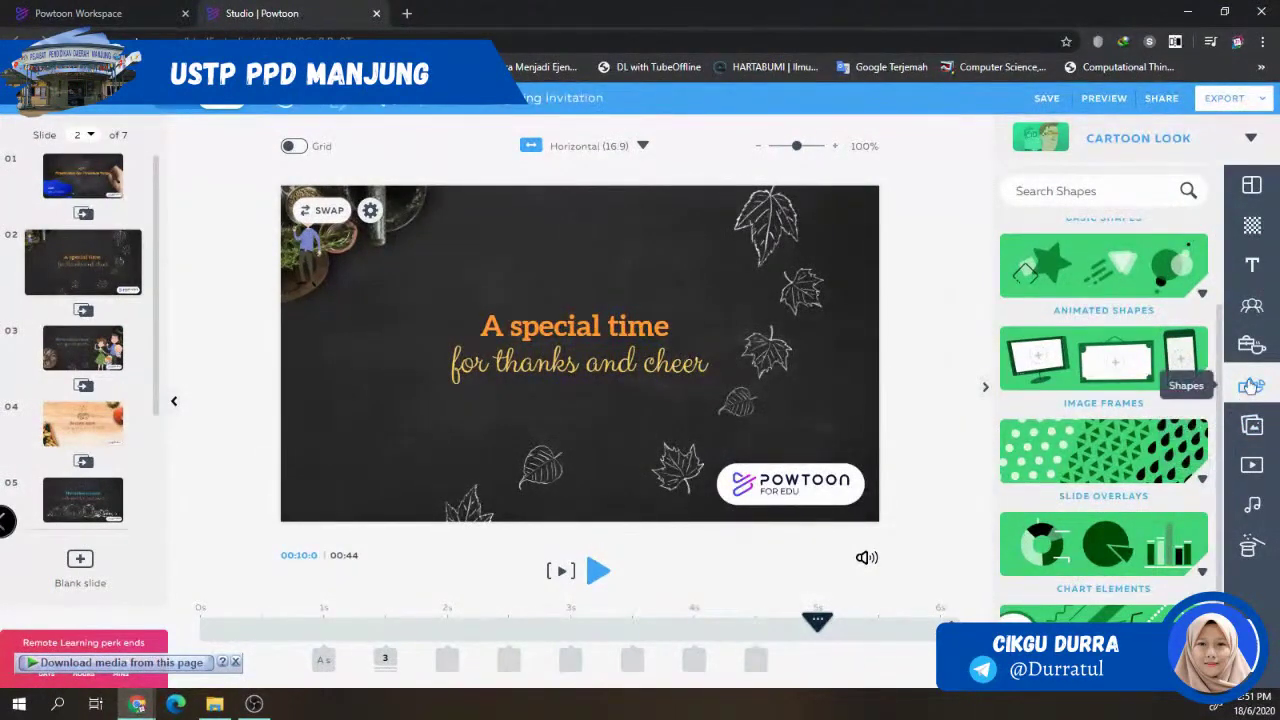
scroll(1157, 589, "down", 1)
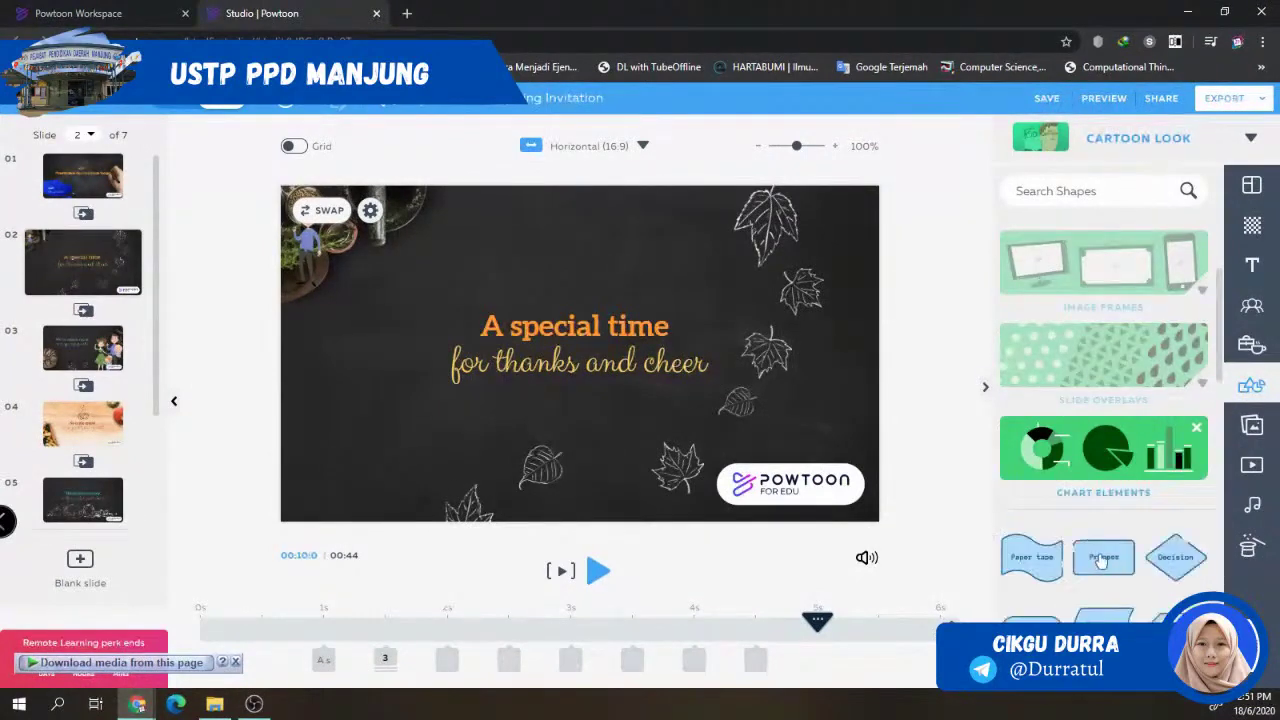
scroll(1106, 541, "down", 5)
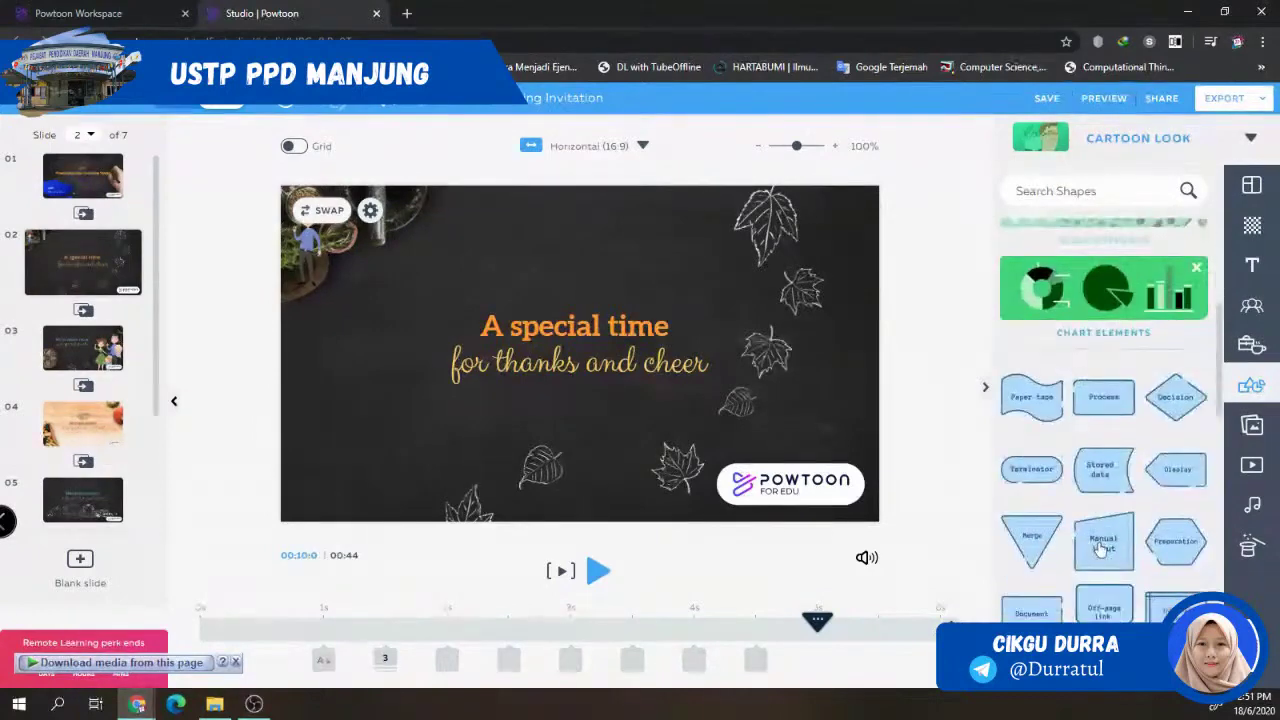
- Look through the remaining arrow, diagram and pie chart shapes in Chart Elements
scroll(1062, 497, "down", 3)
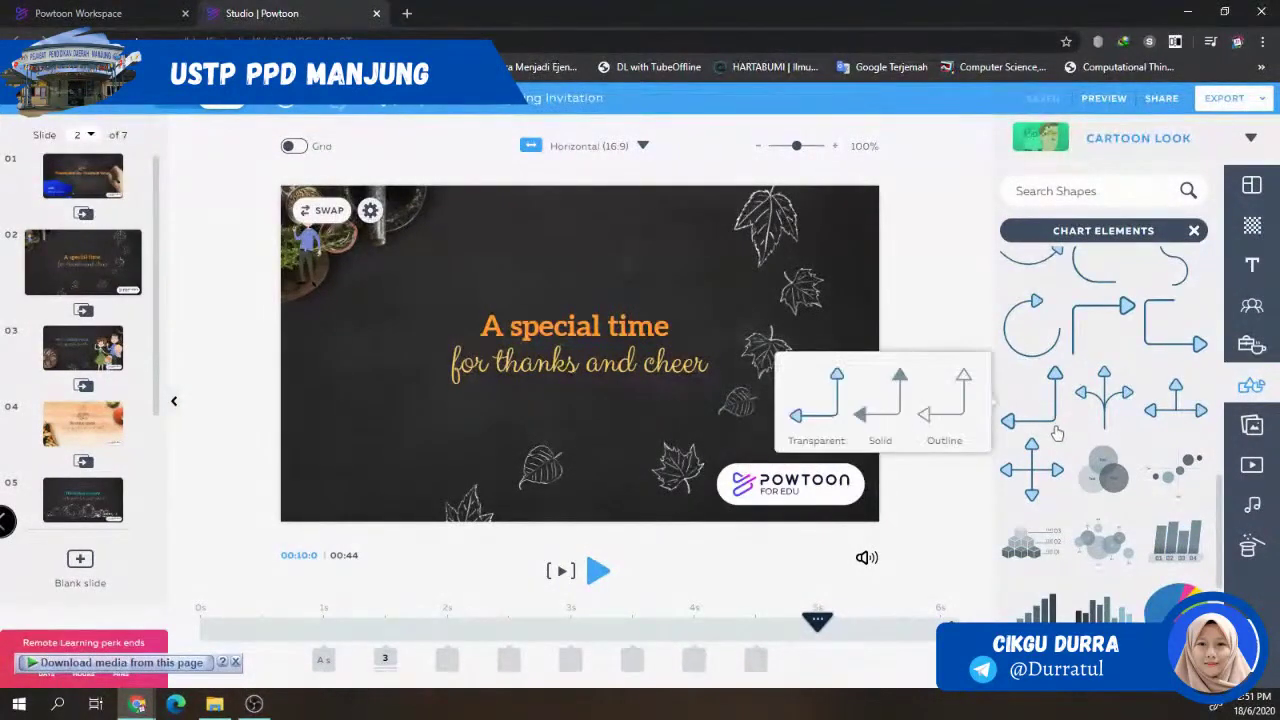
scroll(1055, 435, "down", 4)
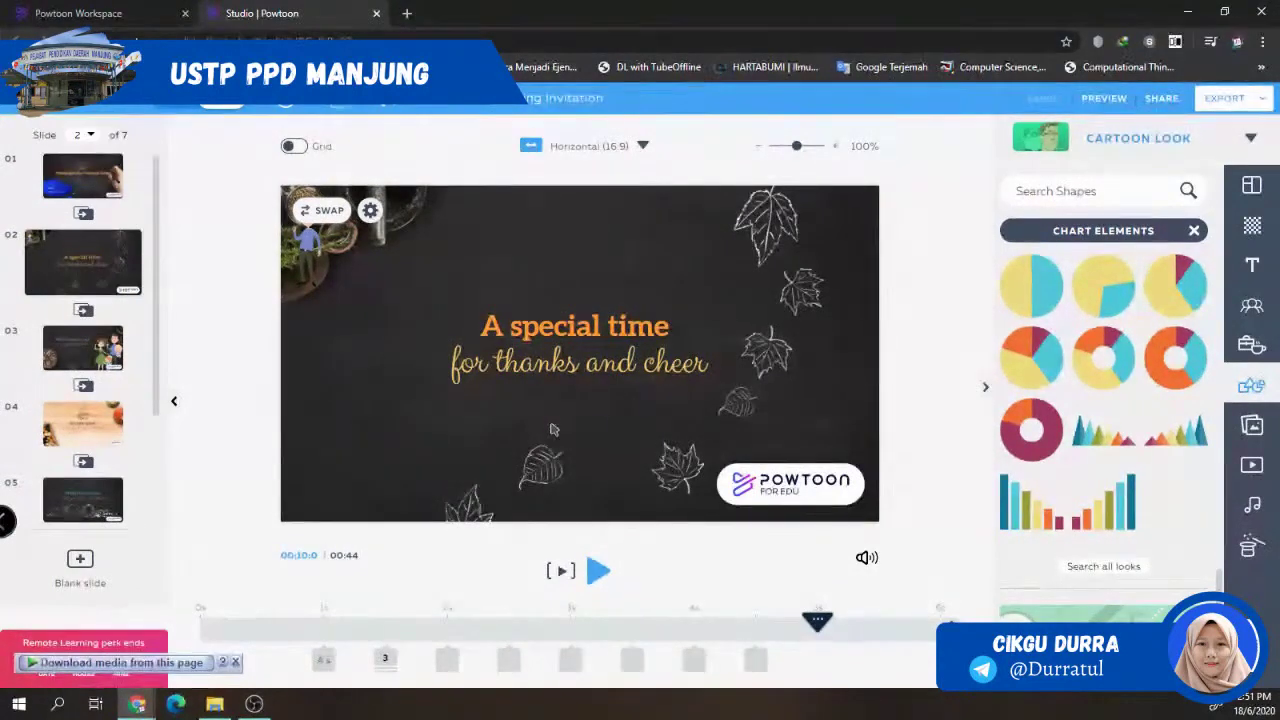
- Check the current soundtrack in Sound Control and collapse the Chart Elements category
left_click(866, 560)
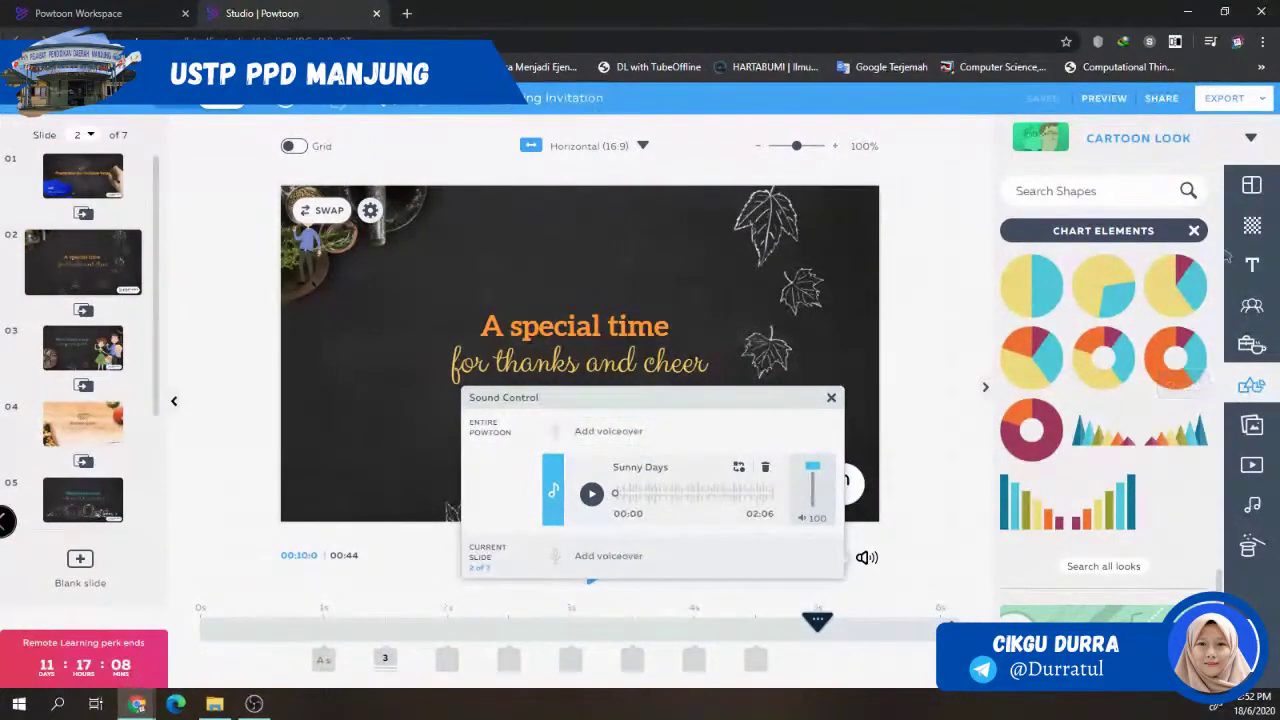
left_click(1194, 230)
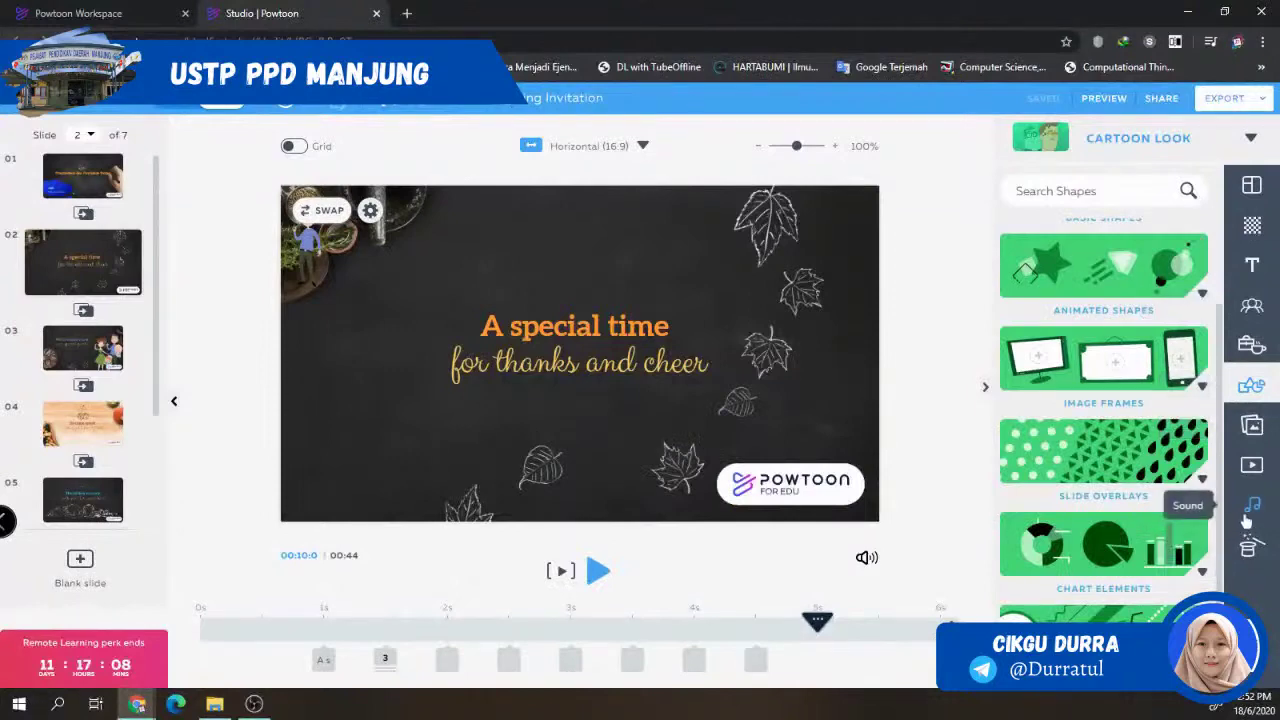
left_click(866, 560)
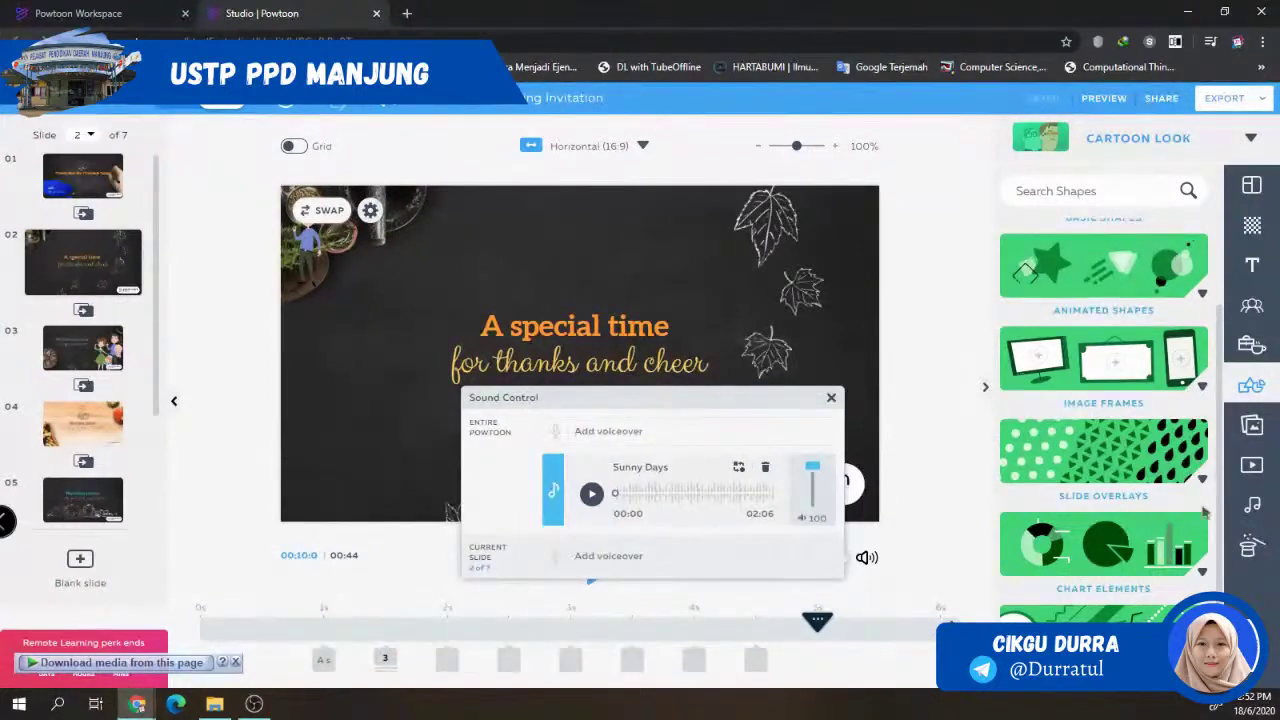
- Browse the Free Sounds collection in the Sound library and use Can't Stop Happiness as the Powtoon's soundtrack
left_click(1254, 510)
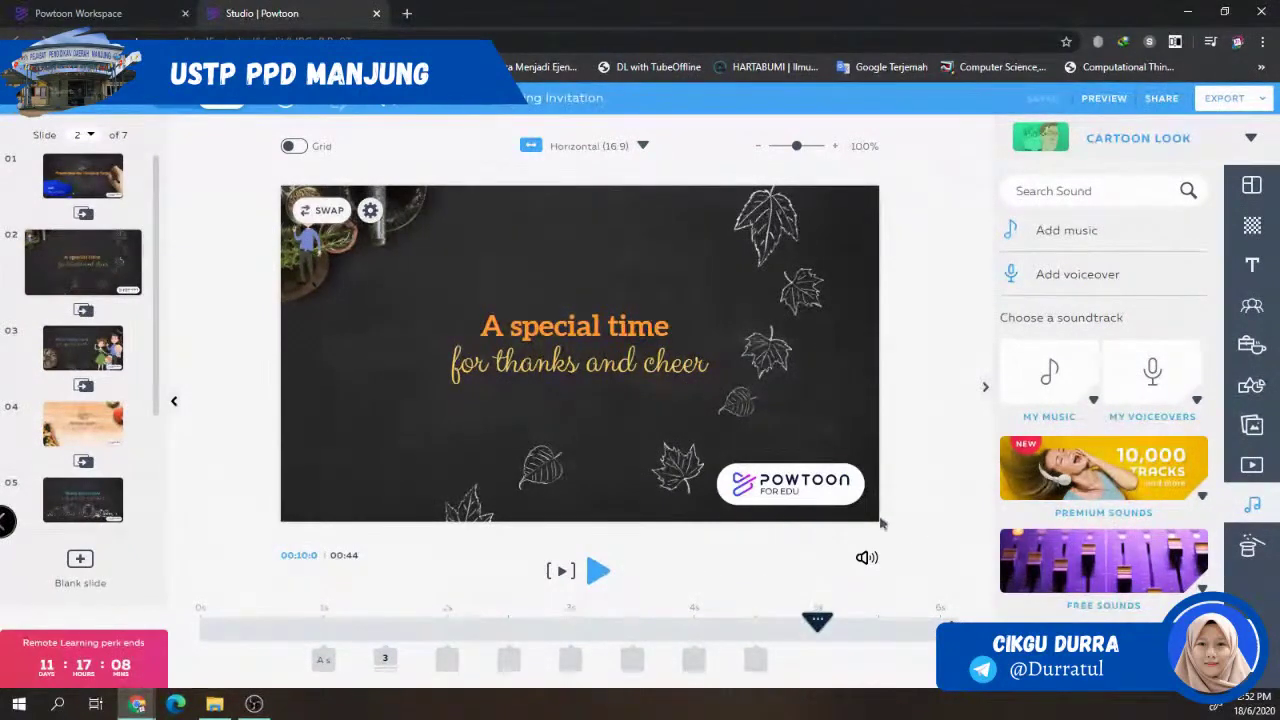
left_click(1250, 508)
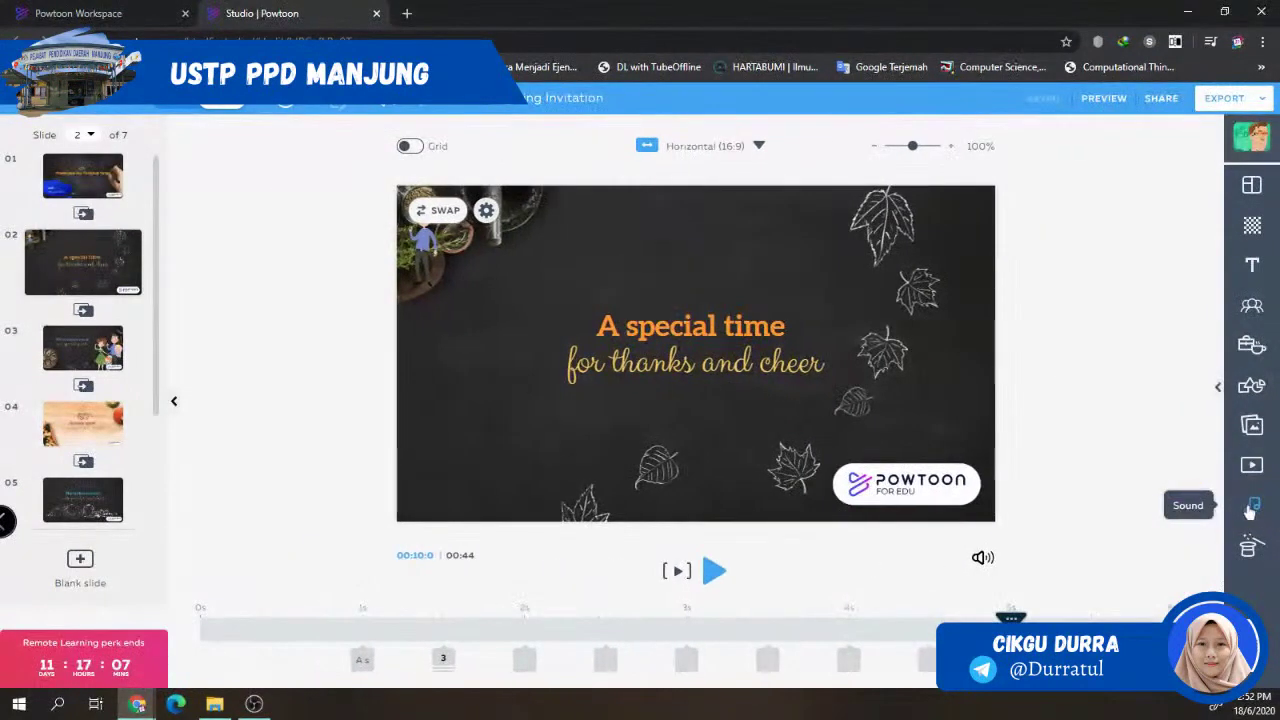
left_click(1251, 508)
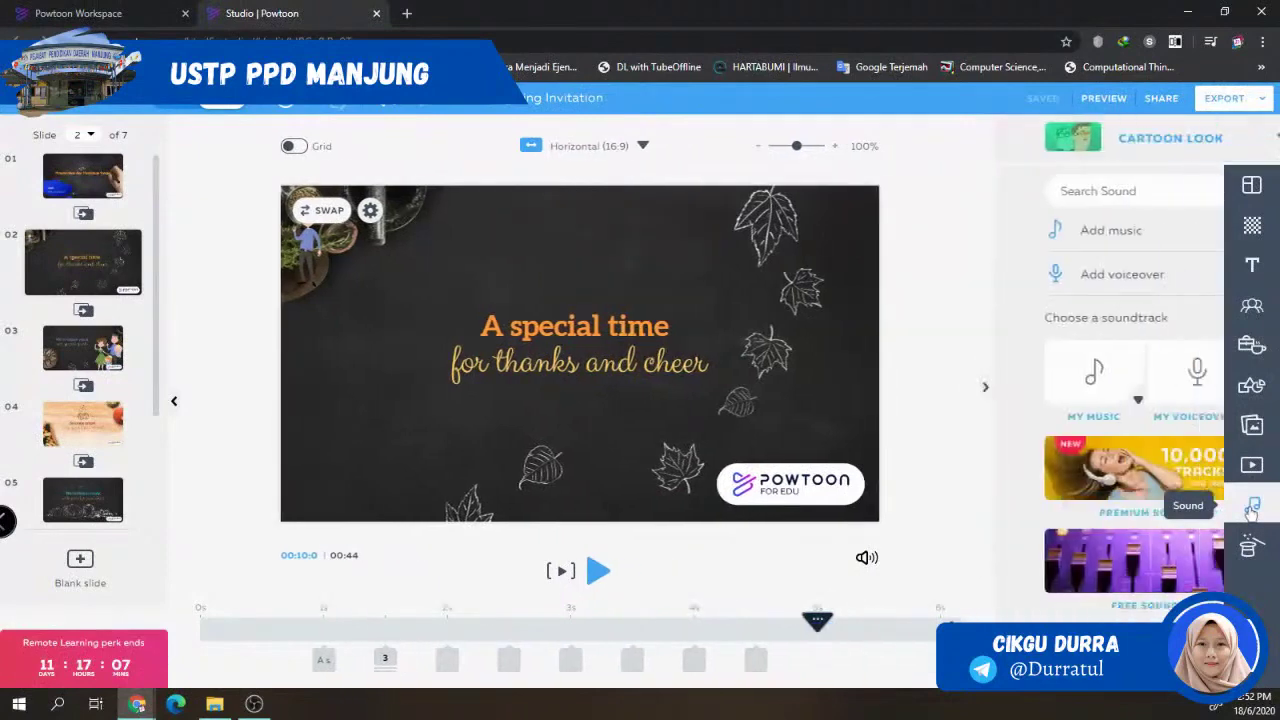
left_click(1124, 578)
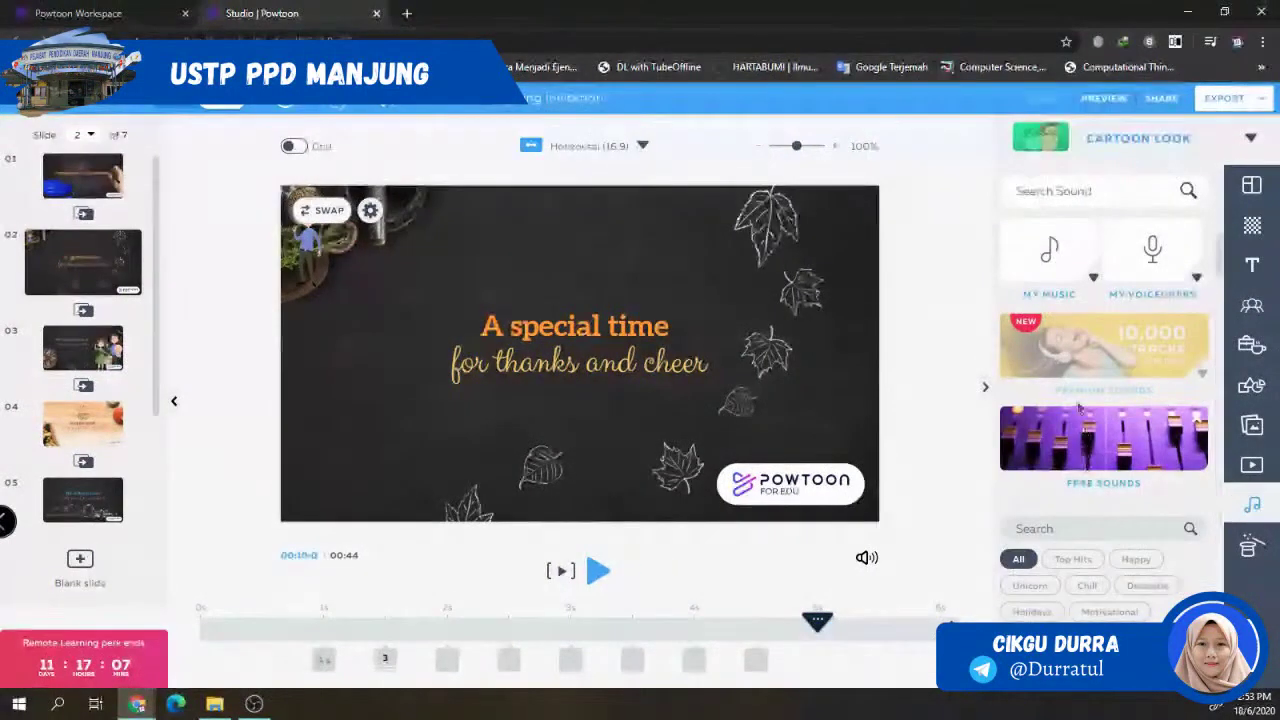
scroll(1112, 520, "down", 2)
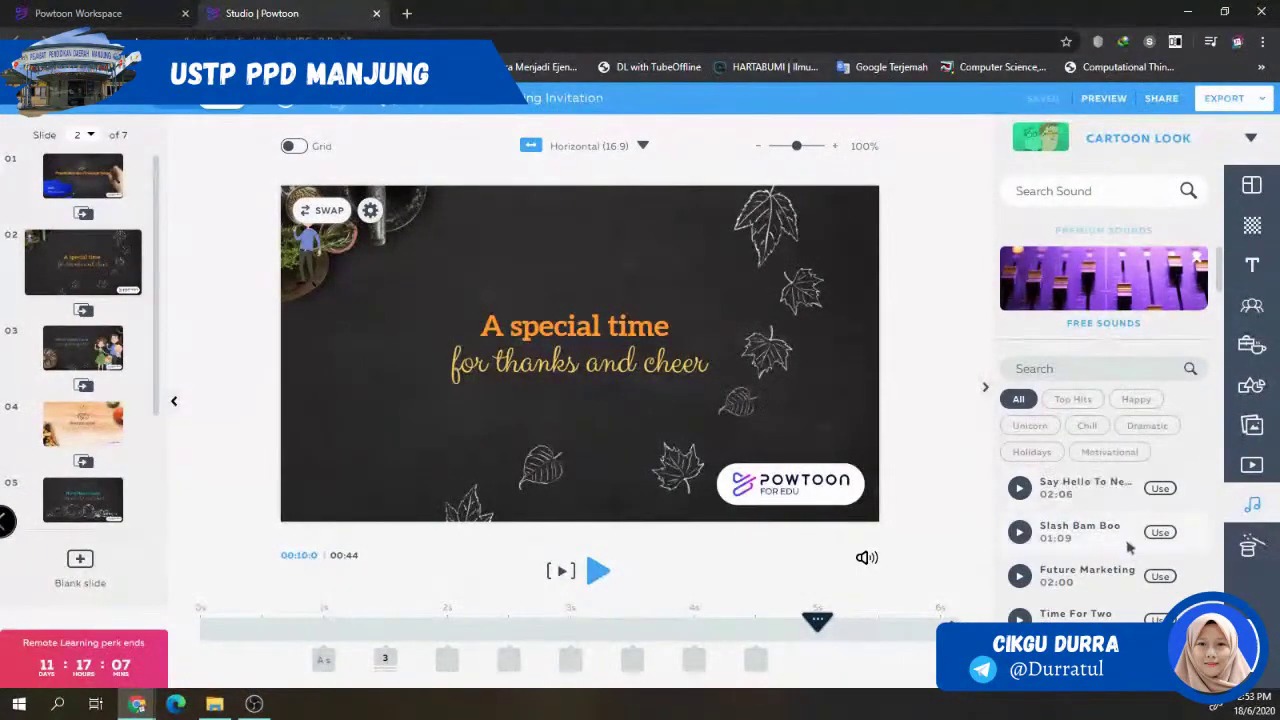
scroll(1107, 510, "down", 5)
scroll(1107, 521, "down", 6)
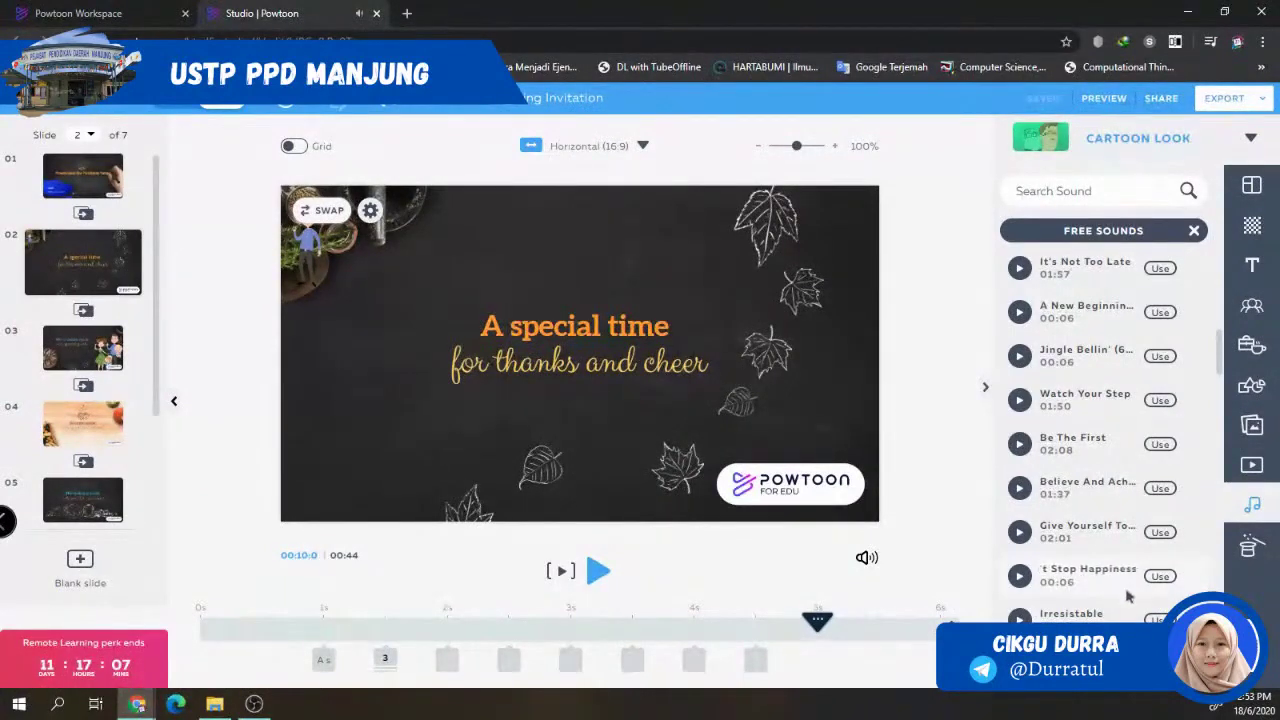
left_click(1159, 578)
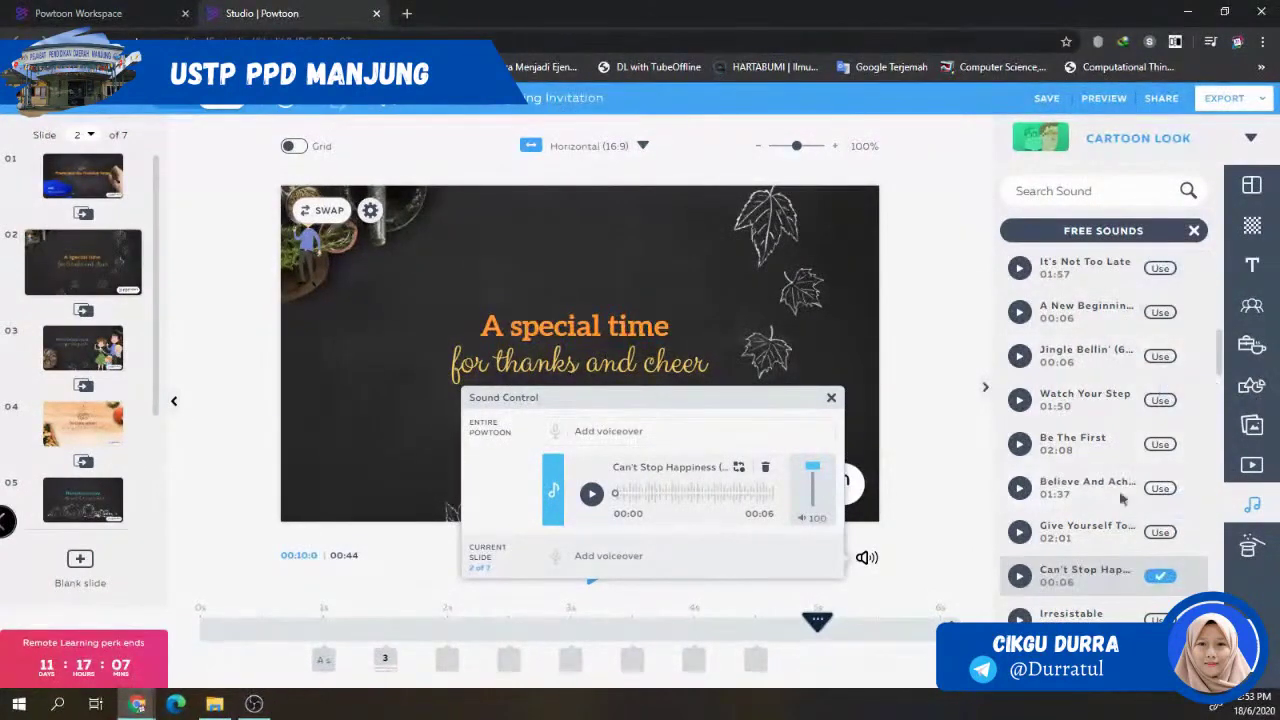
- Collapse Free Sounds and view the source options for adding own music without choosing one
left_click(1194, 231)
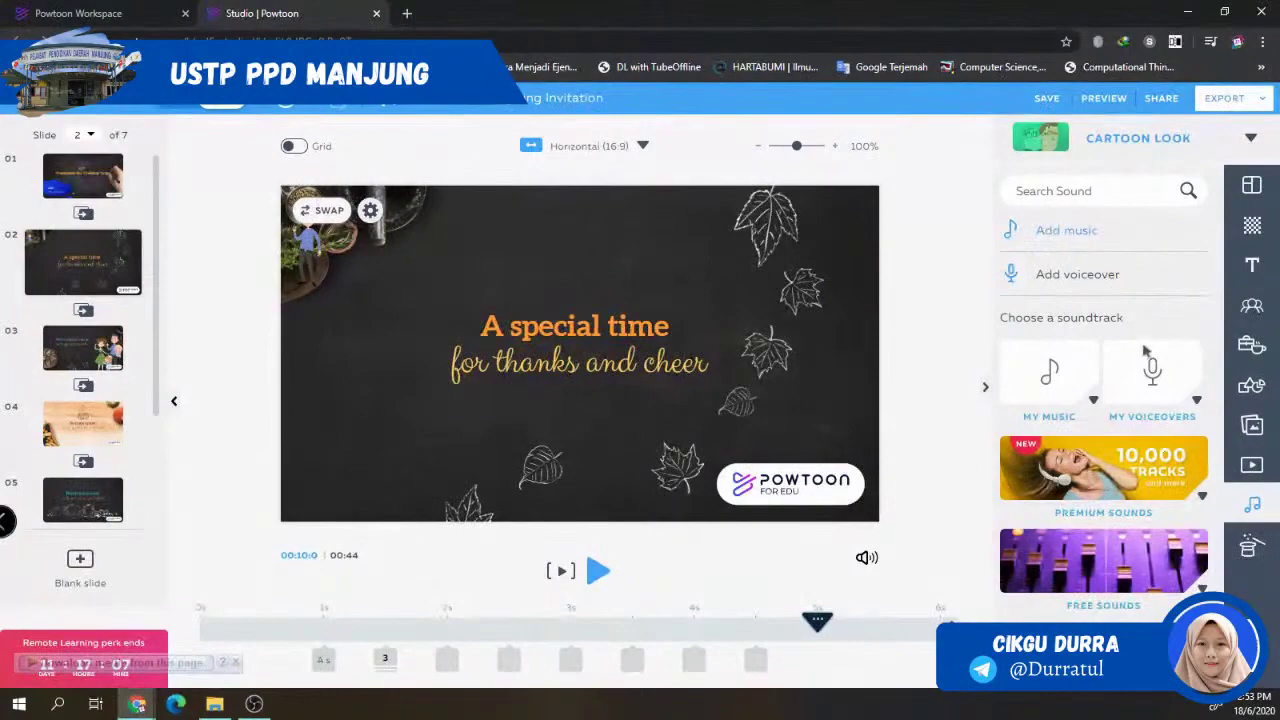
left_click(1049, 372)
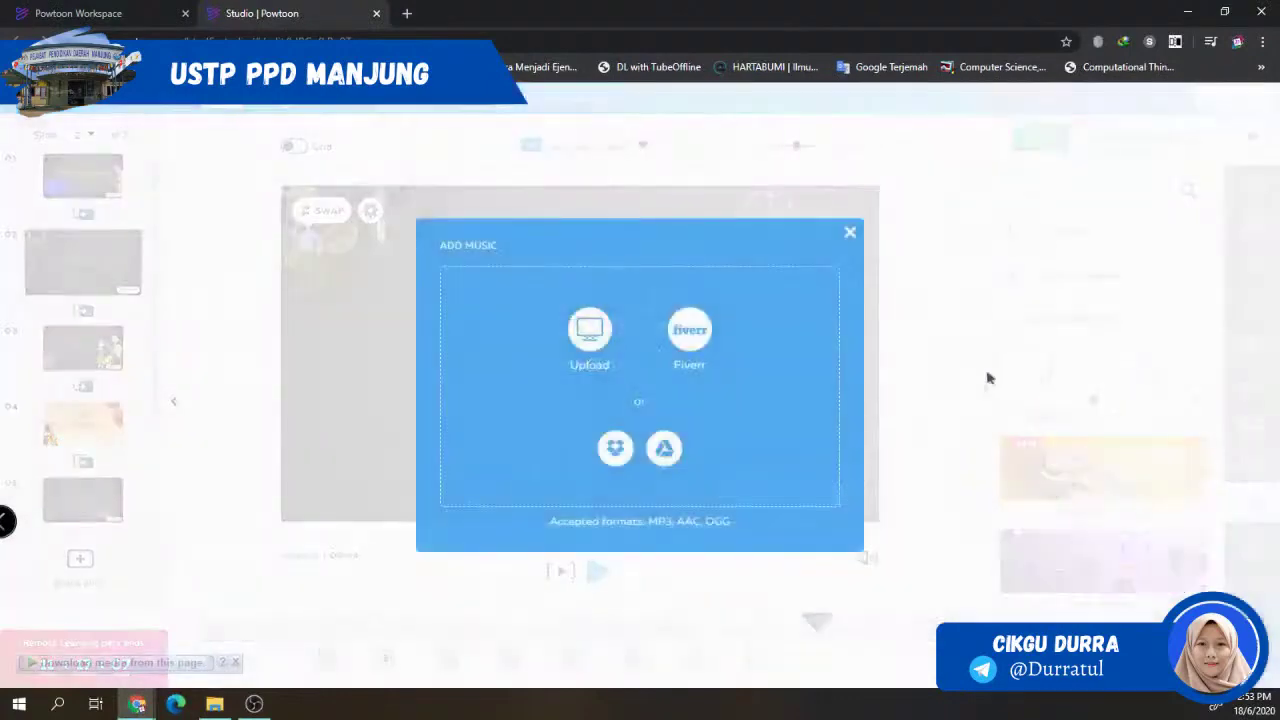
left_click(848, 236)
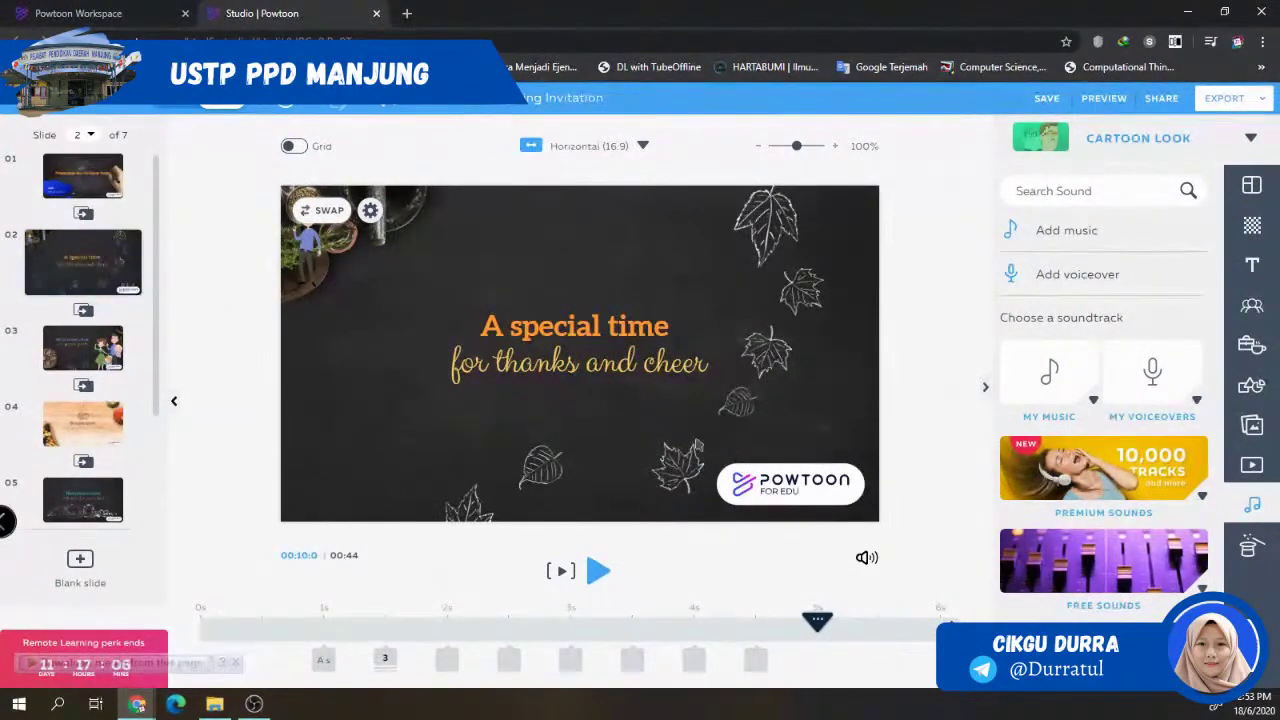
- Go to slide 1, add a voiceover through Sound Control and start recording it
left_click(83, 176)
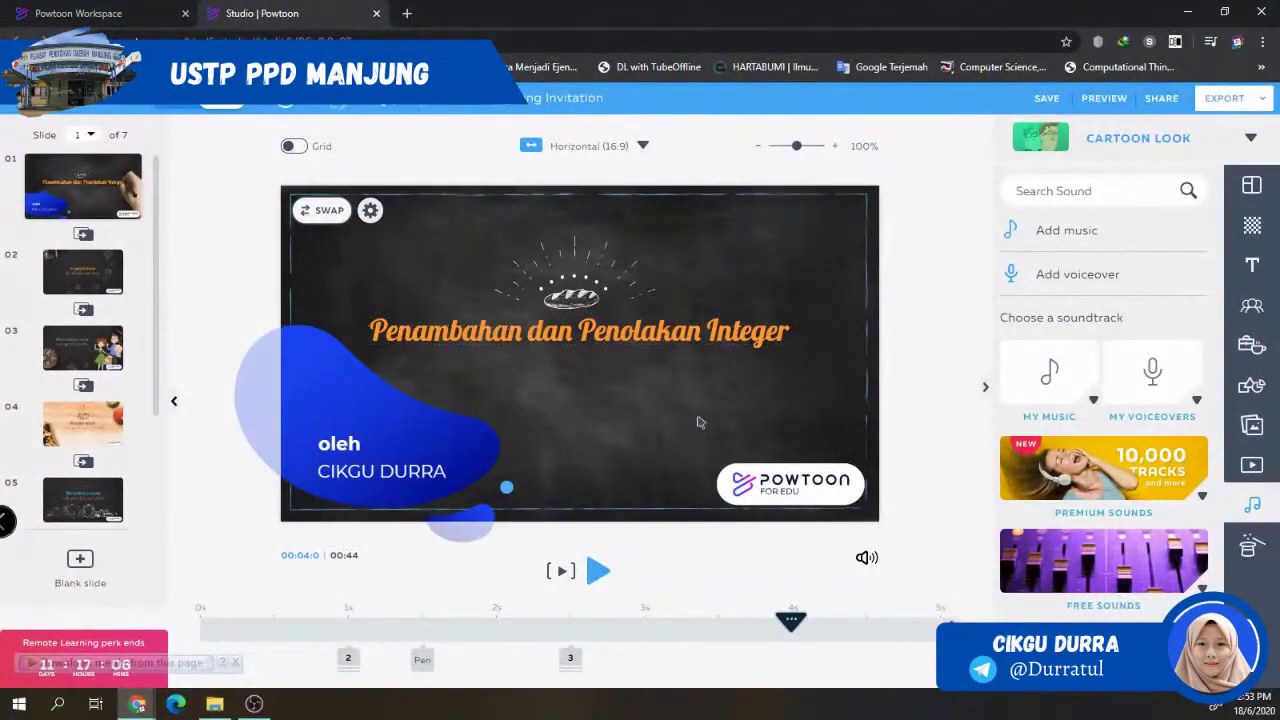
left_click(866, 560)
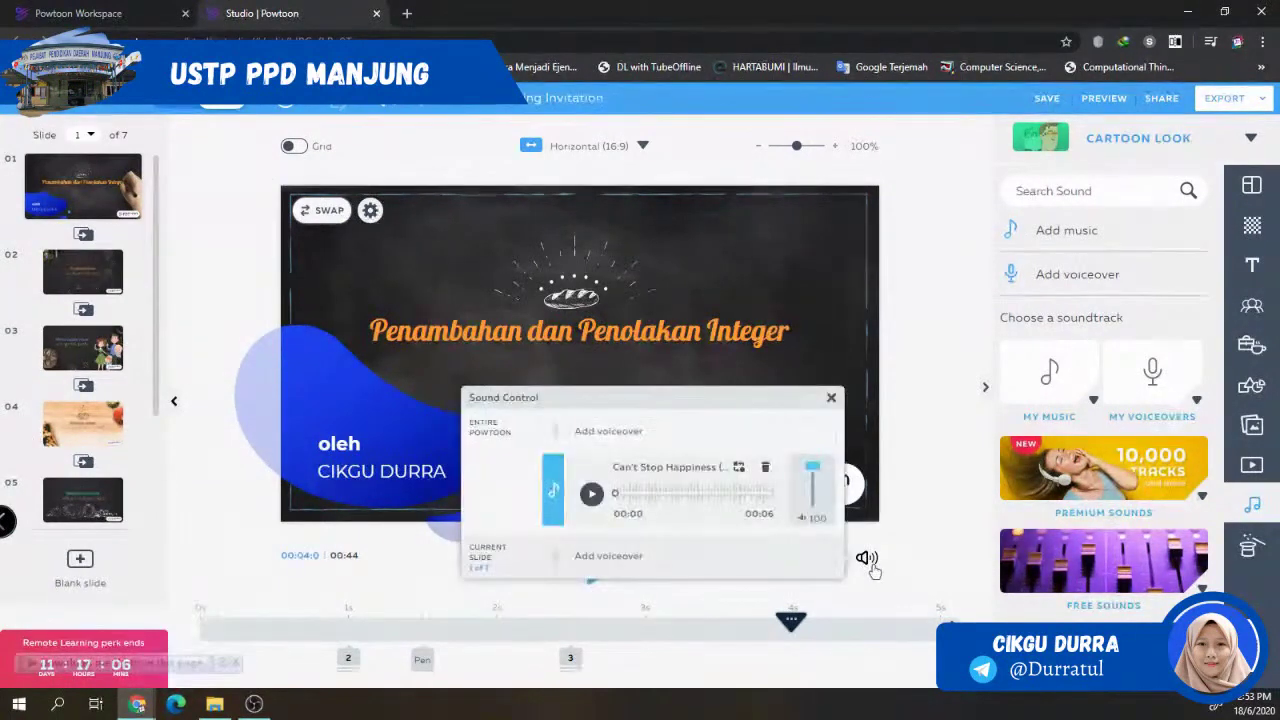
triple_click(702, 399)
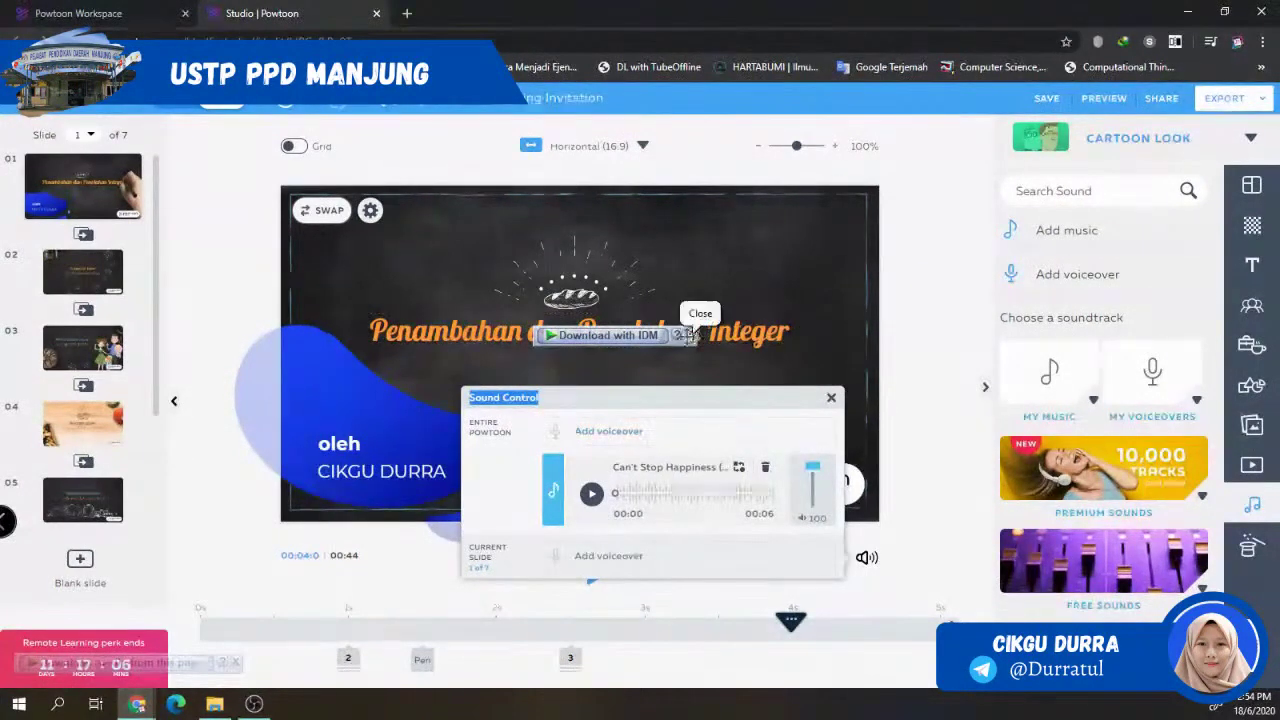
left_click(608, 431)
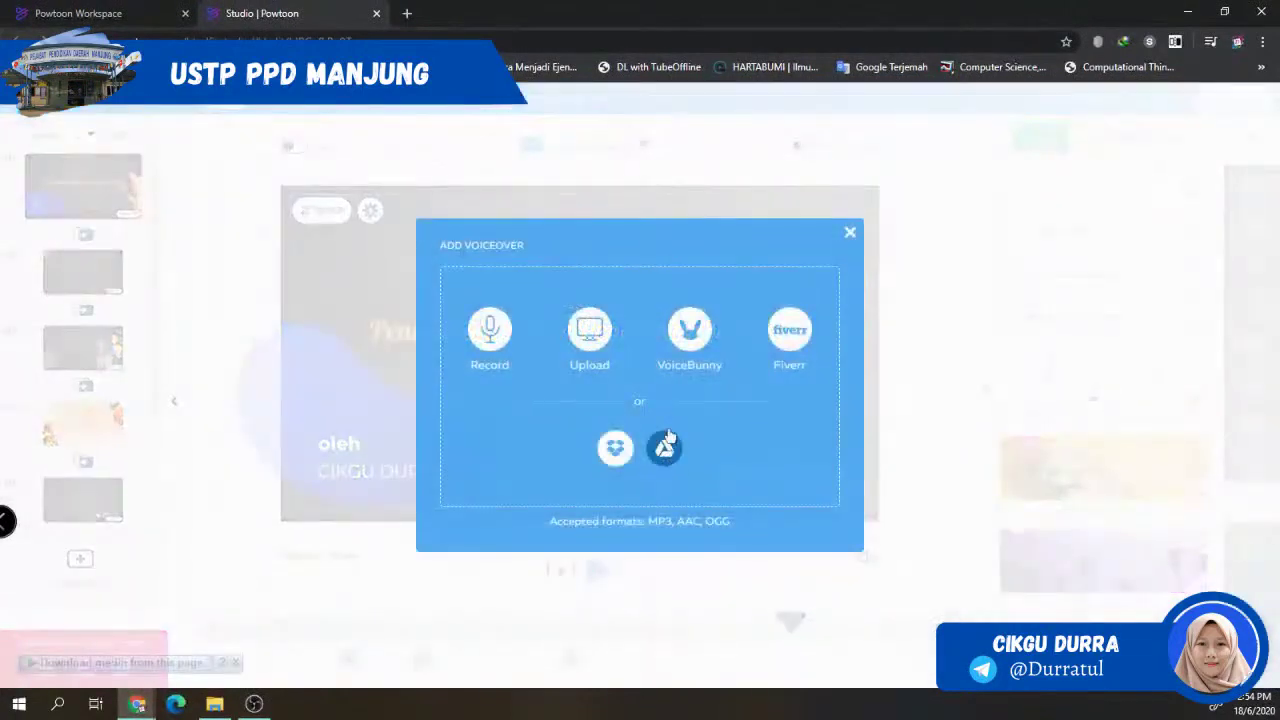
left_click(490, 330)
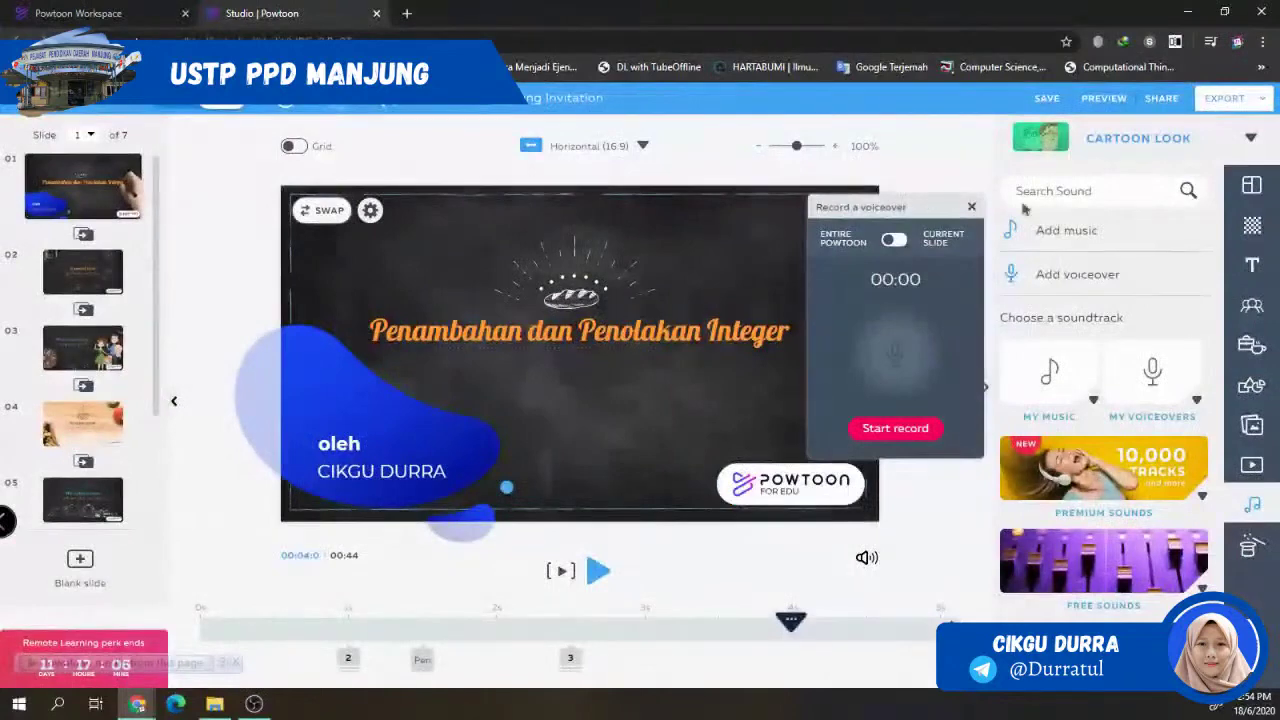
left_click(888, 431)
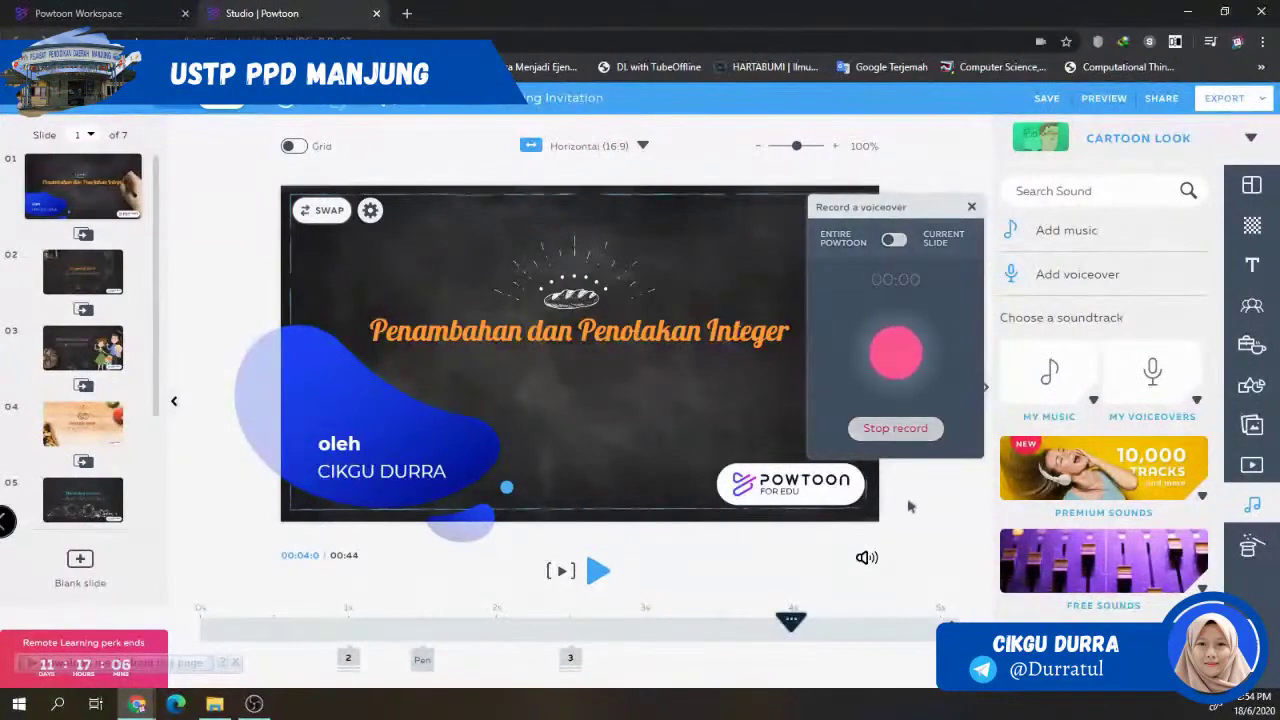
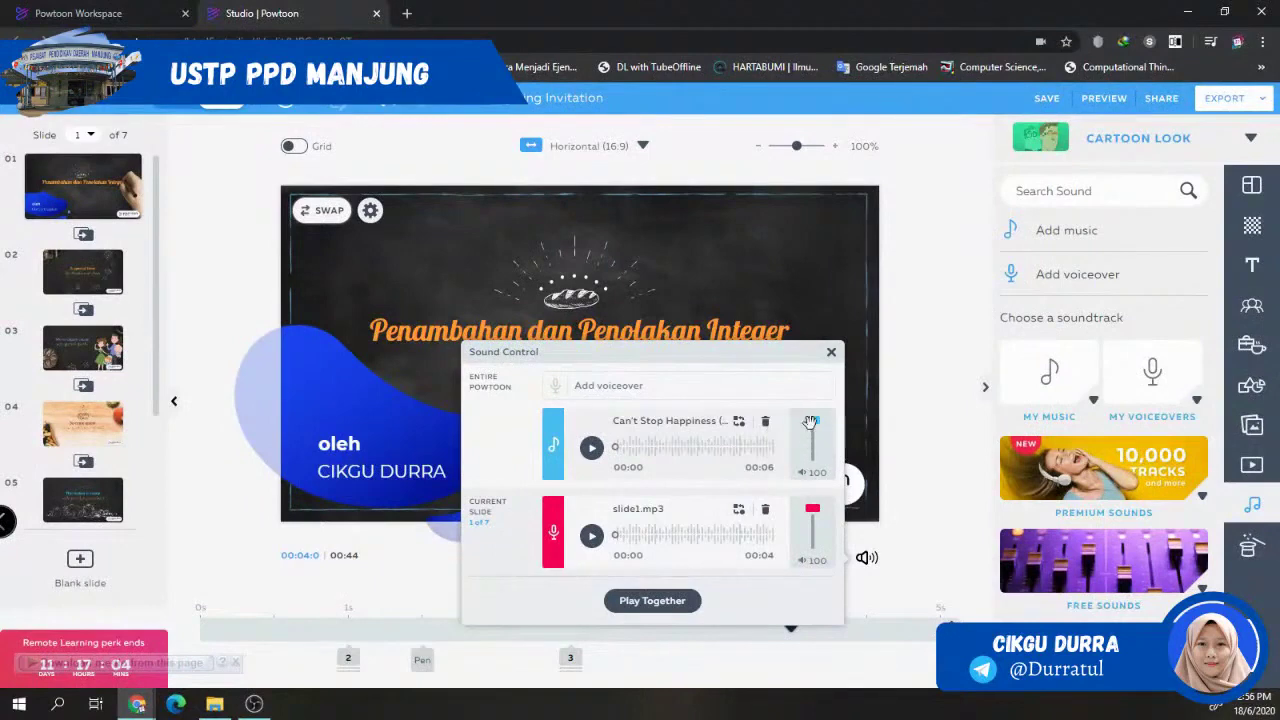
- Lower the background music volume well below the slide 1 voiceover and play both tracks together in Sound Control
left_click_drag(811, 421, 809, 461)
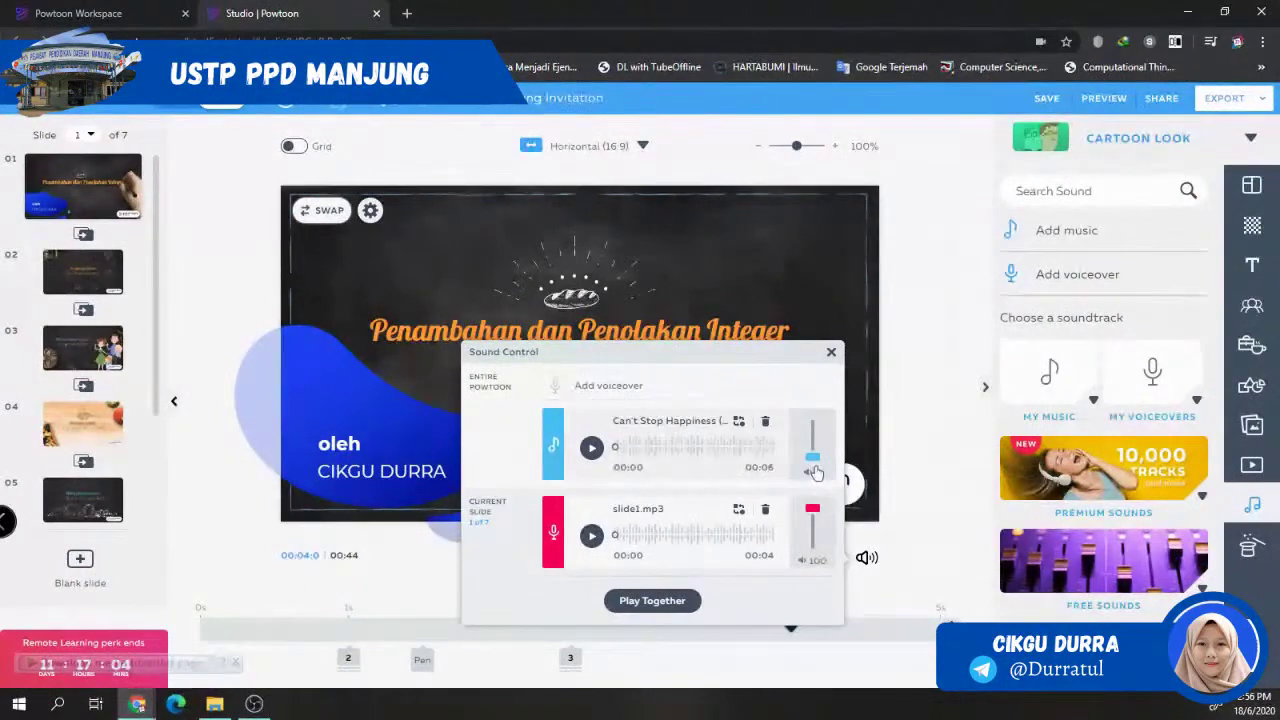
left_click(652, 604)
left_click(831, 354)
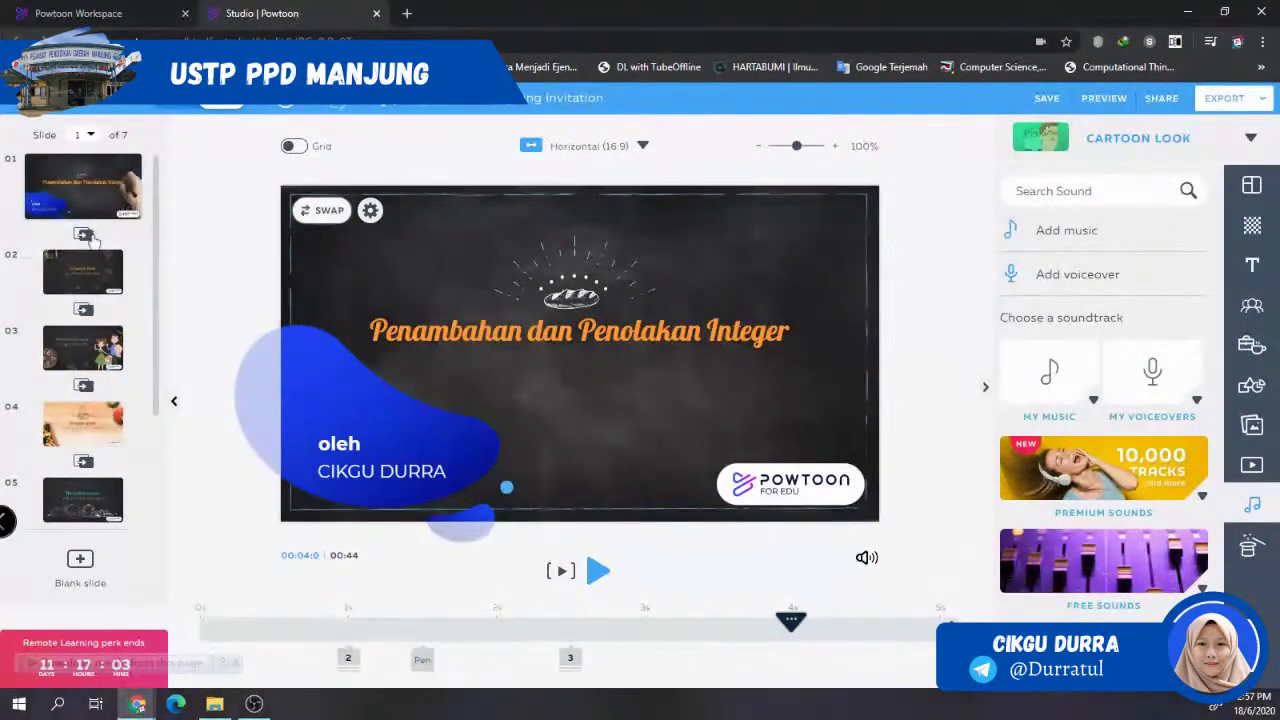
- Insert a blank slide after slide 2
left_click(83, 288)
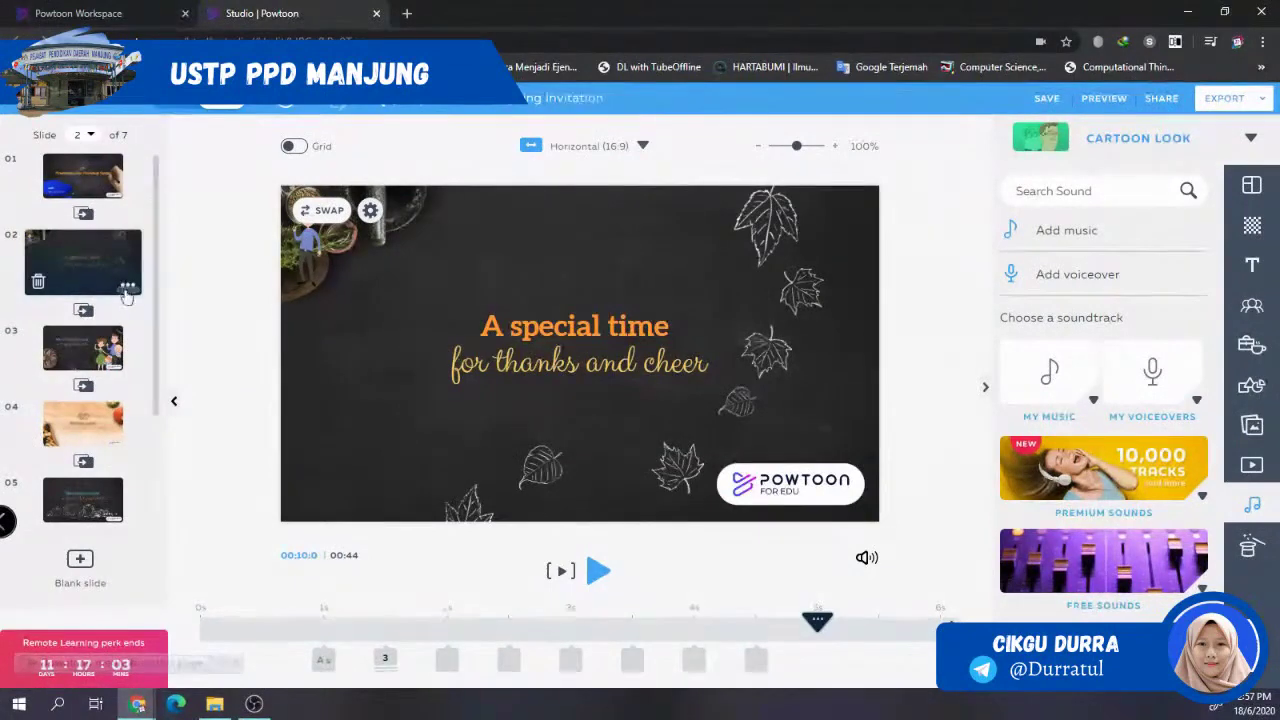
left_click(127, 288)
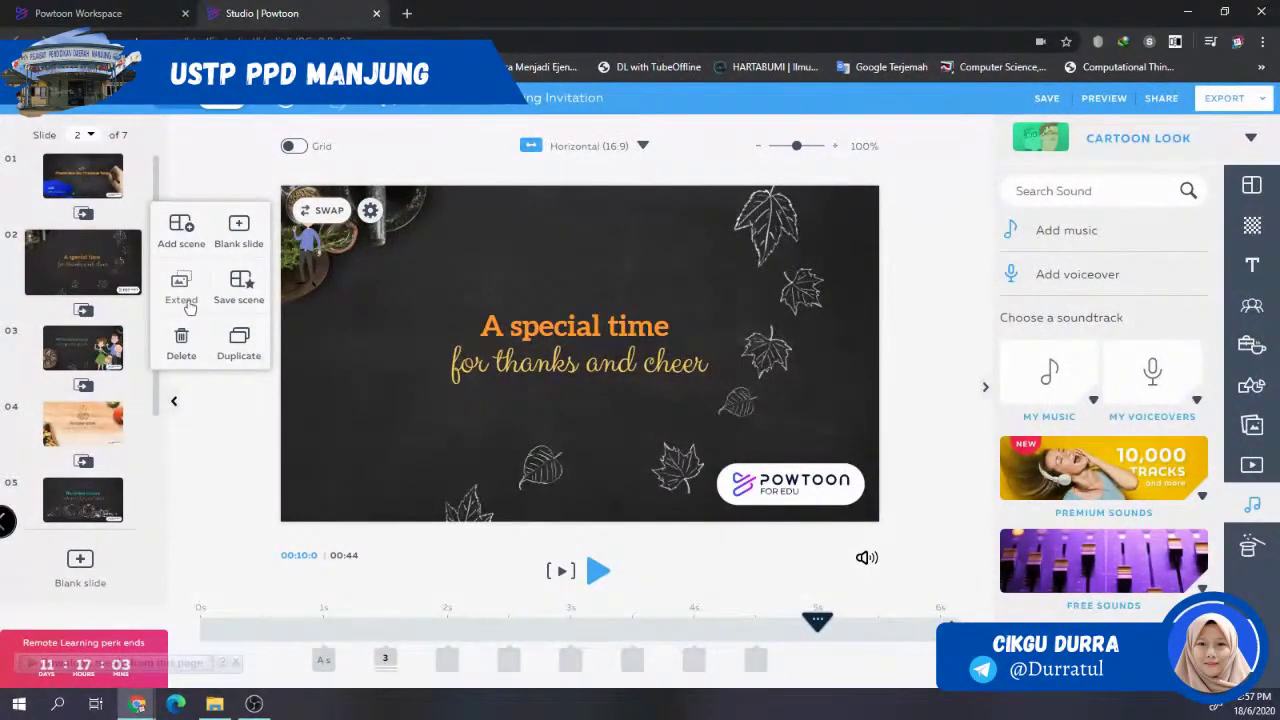
left_click(240, 232)
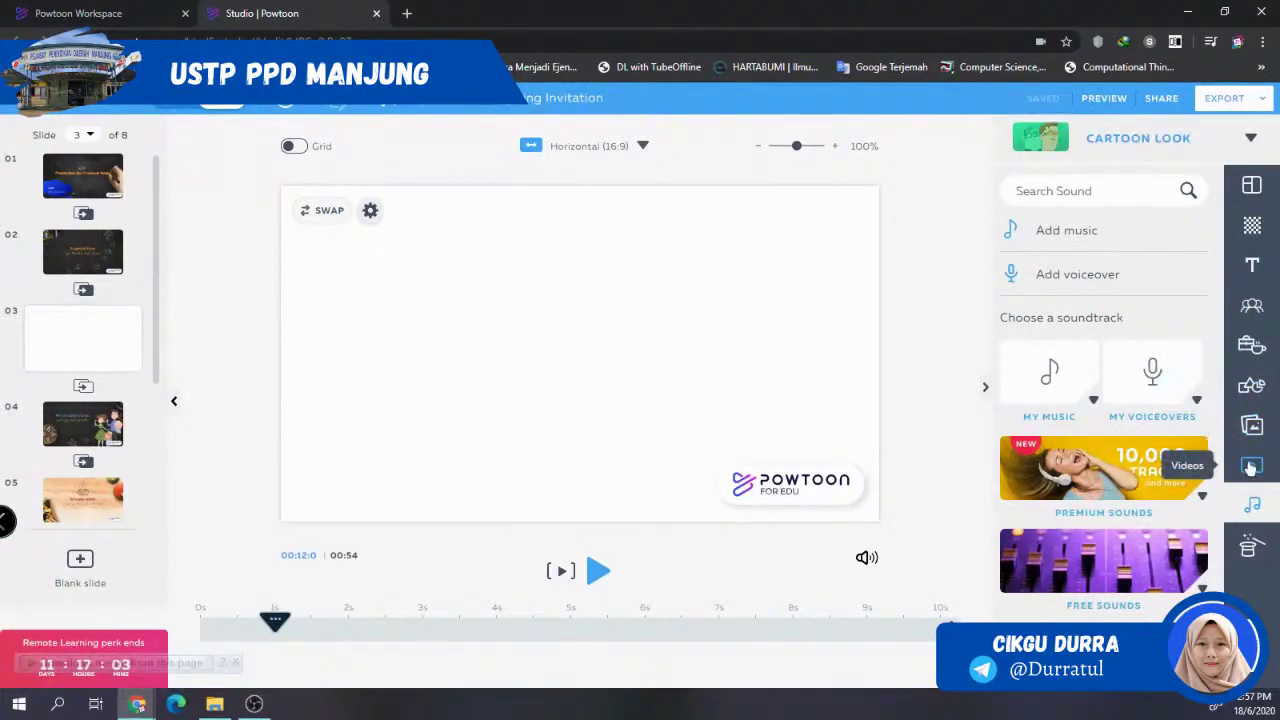
- Add the street clock clip from the Storyblocks video footage to blank slide 3 and preview the slide
left_click(1250, 467)
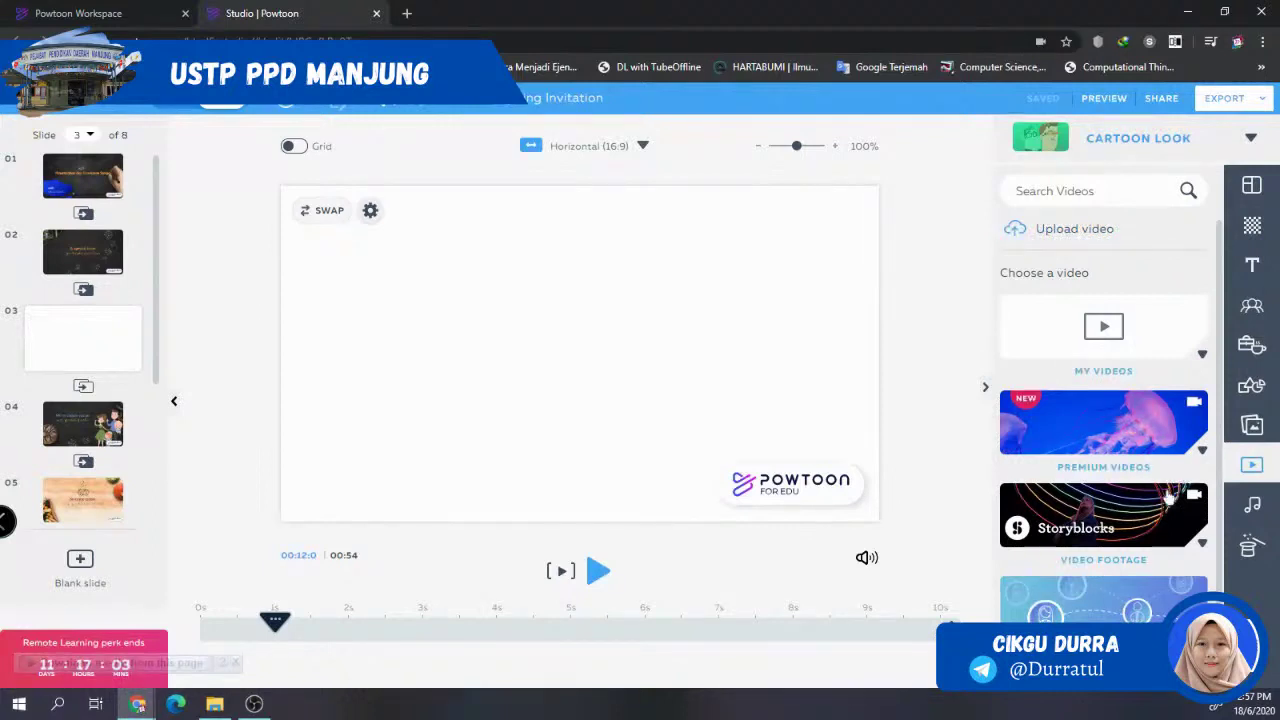
left_click(1100, 518)
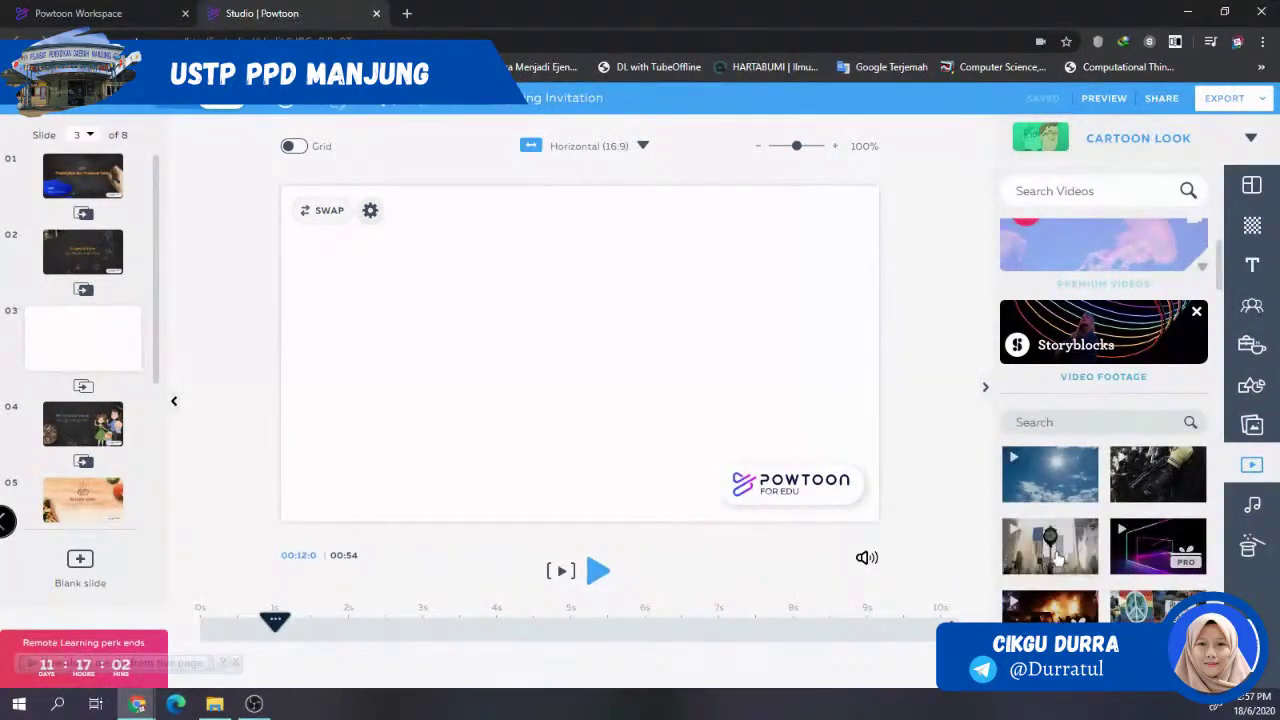
left_click(1055, 578)
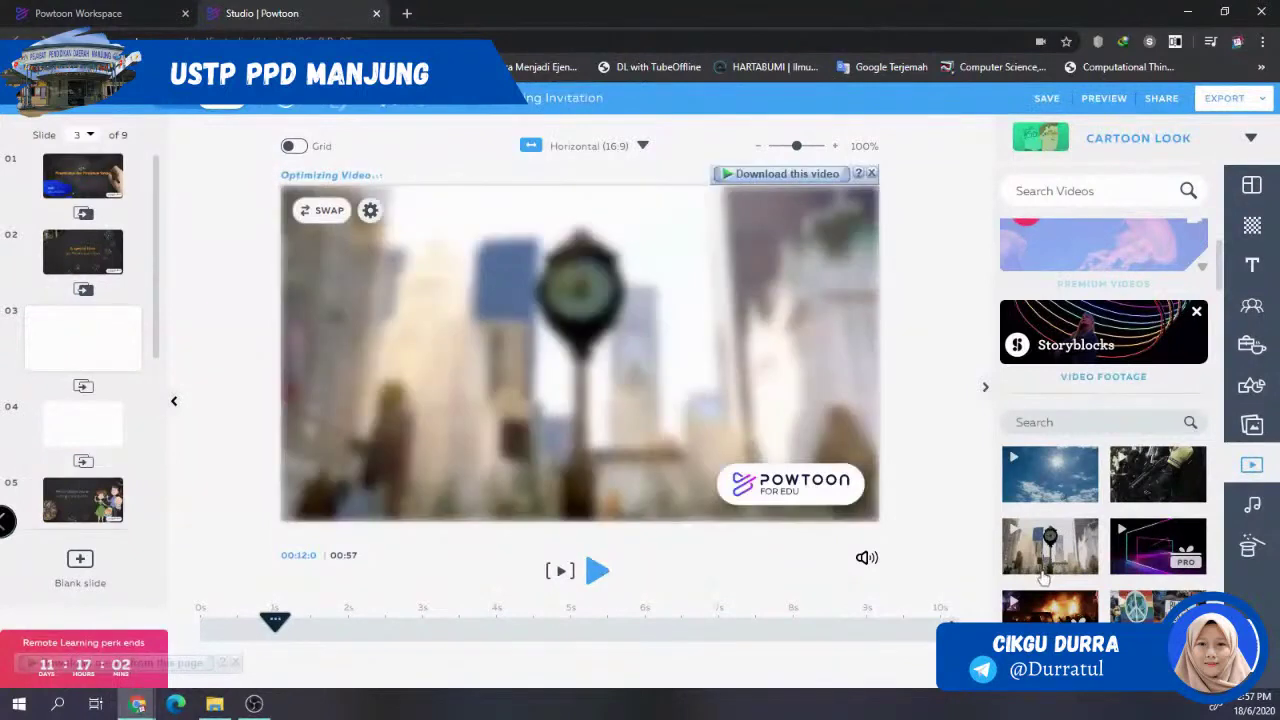
left_click(561, 574)
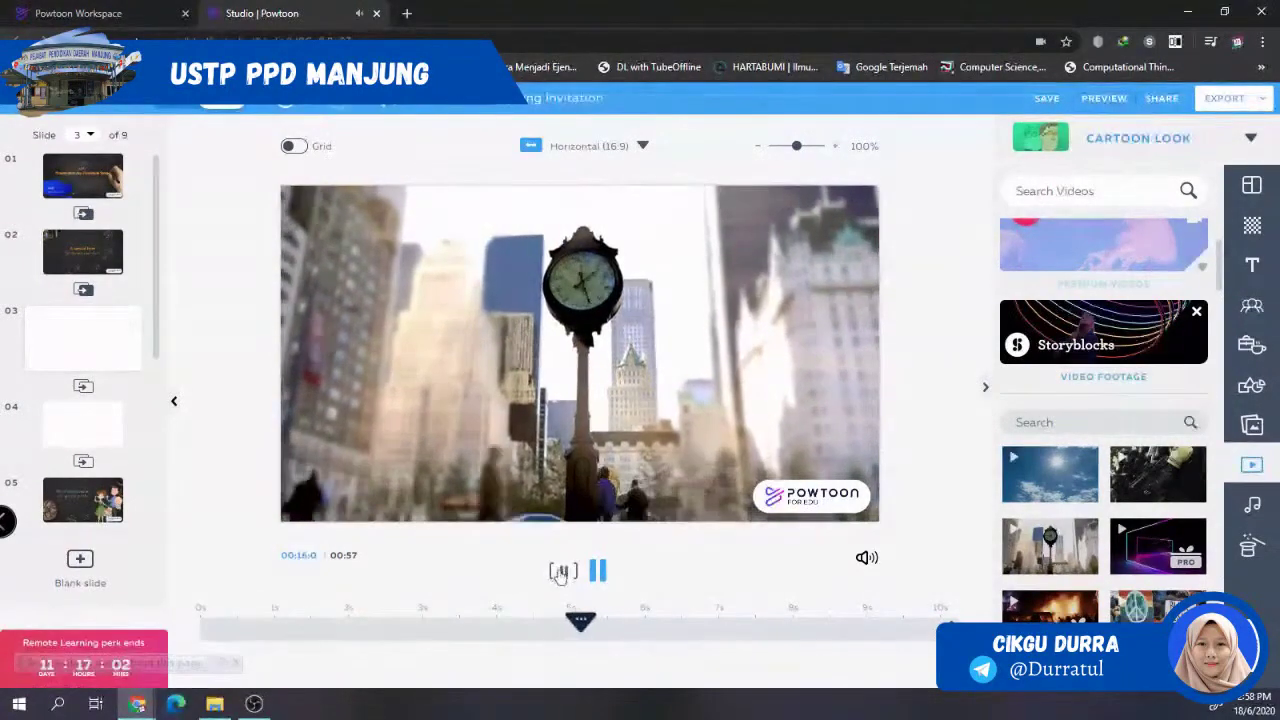
left_click(561, 574)
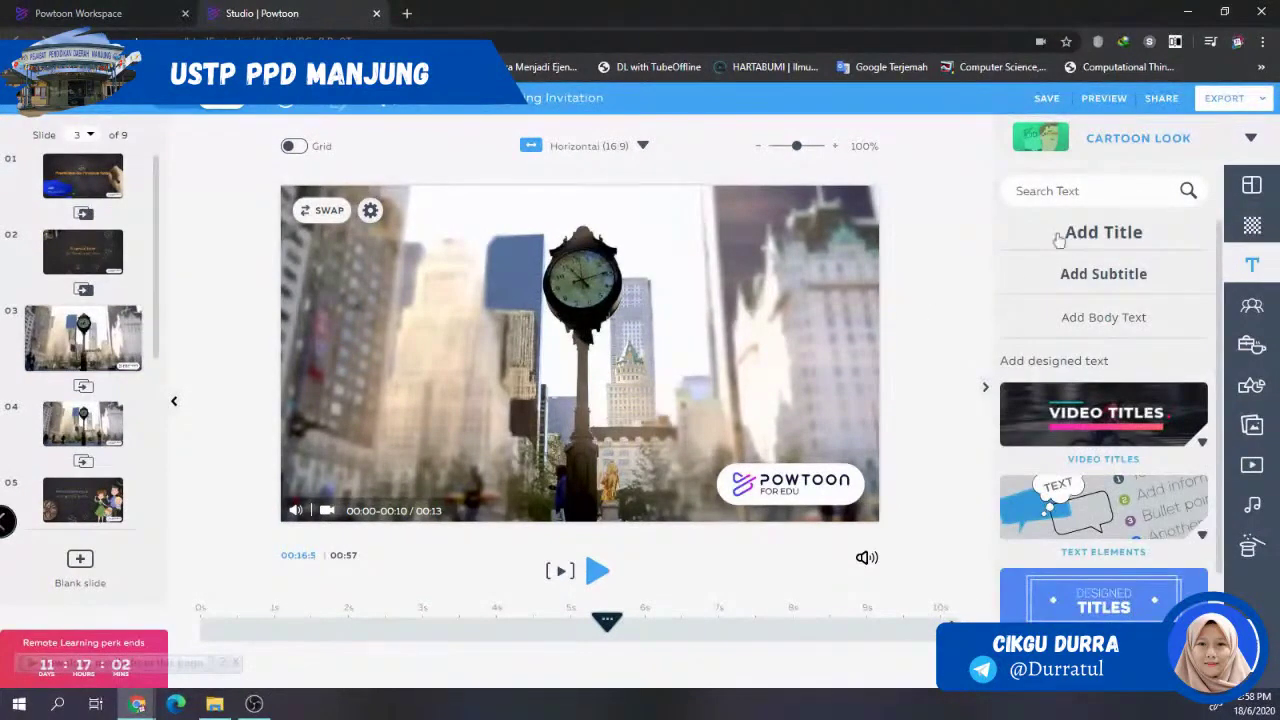
- Add a title to slide 3, widen its text box and move it to the upper edge over the clock
left_click(1065, 233)
double_click(701, 348)
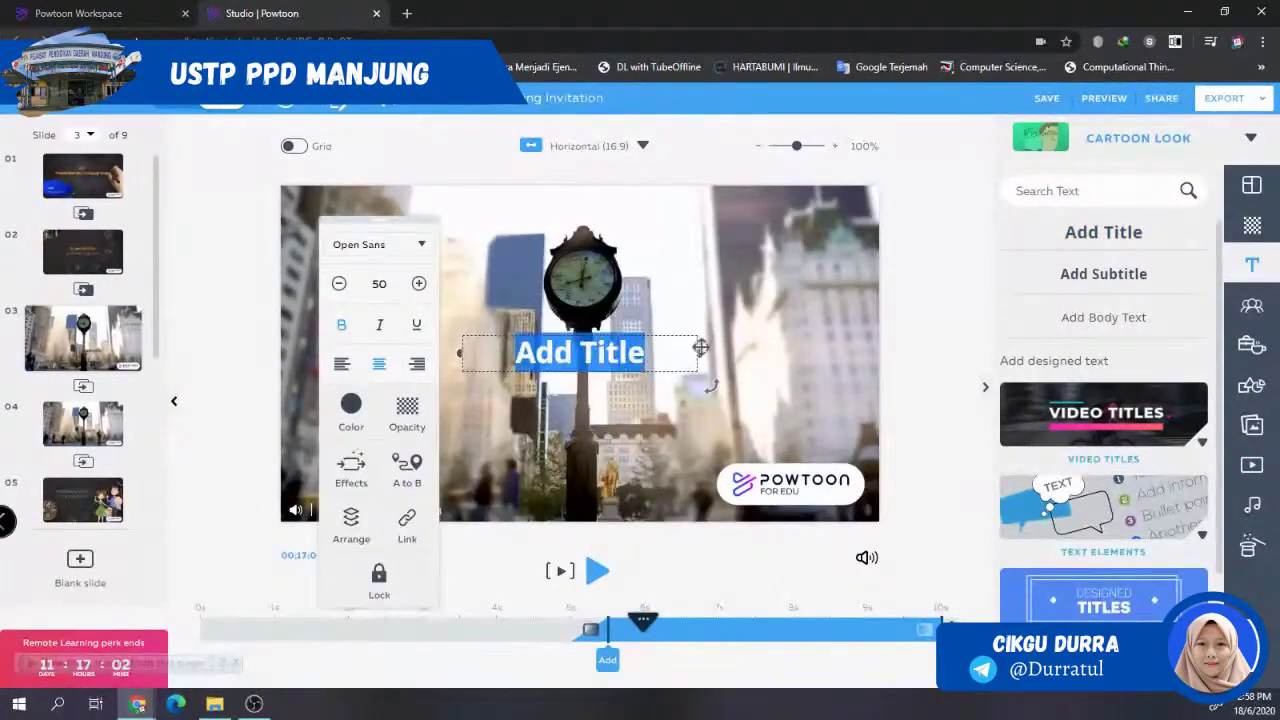
left_click_drag(701, 348, 789, 350)
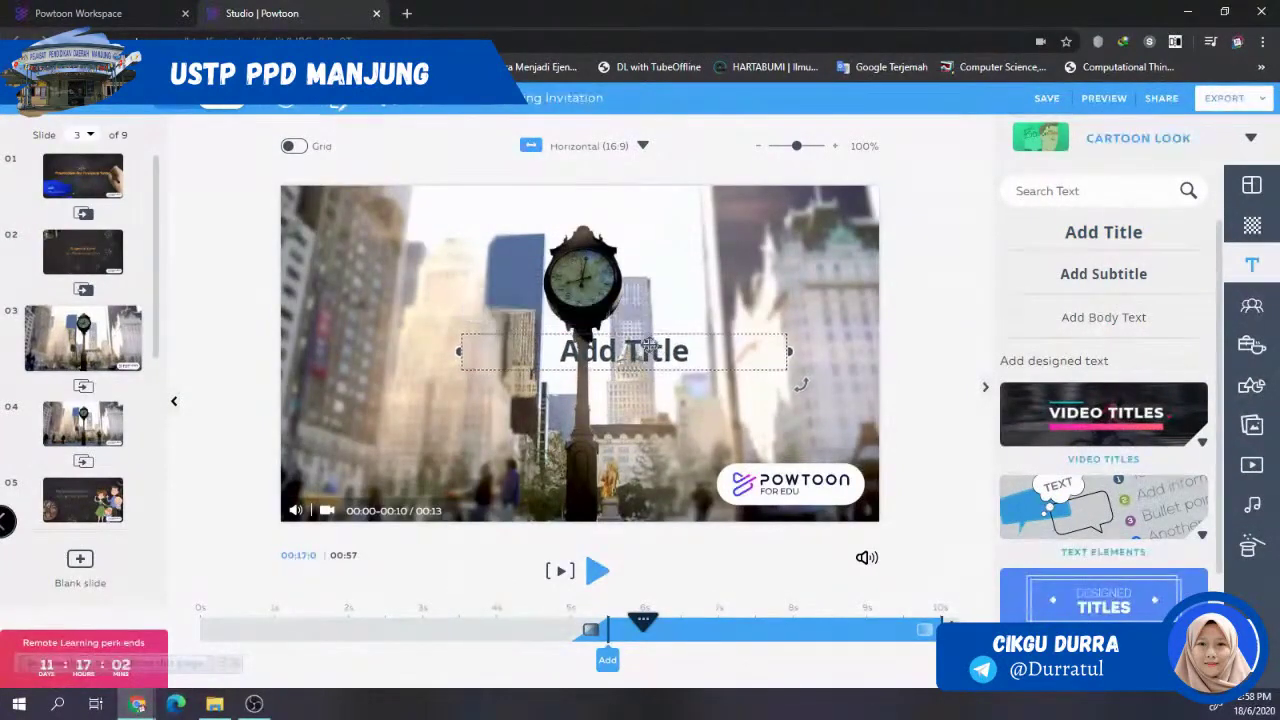
left_click_drag(648, 345, 592, 221)
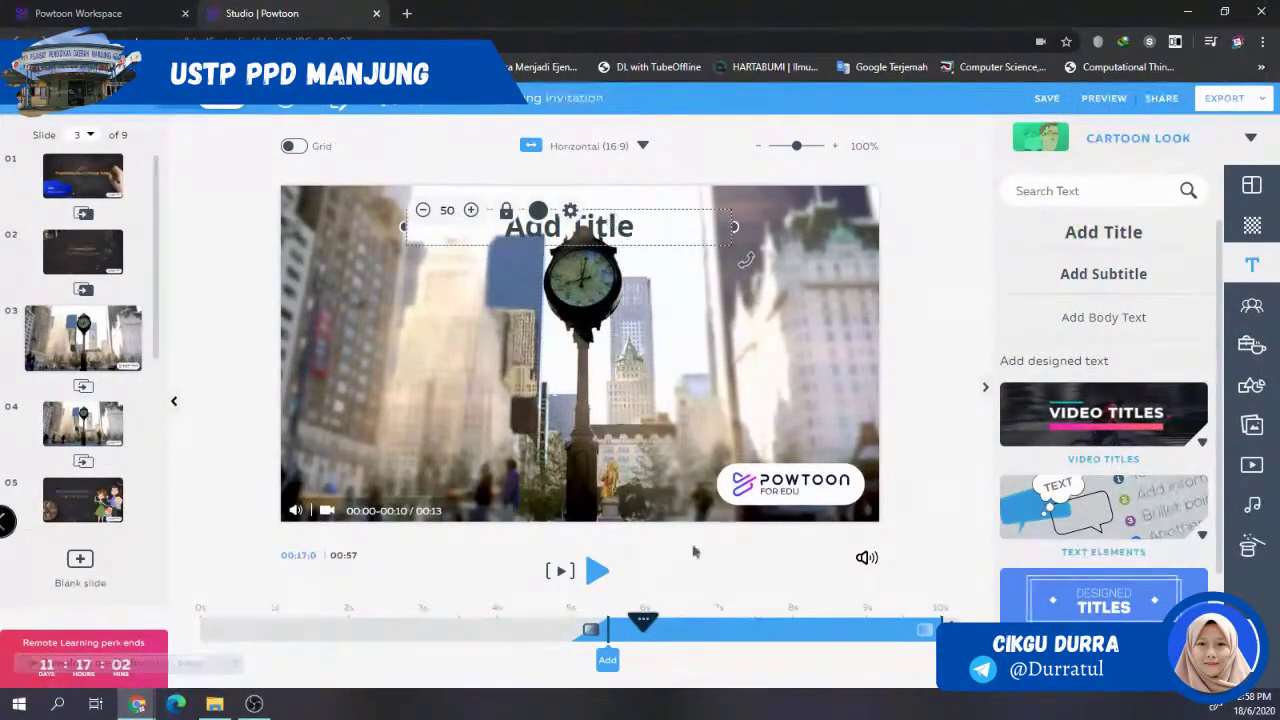
- Make the title on slide 3 appear at 2 s on the timeline and preview the slide from about 1.5 s
left_click_drag(607, 660, 348, 660)
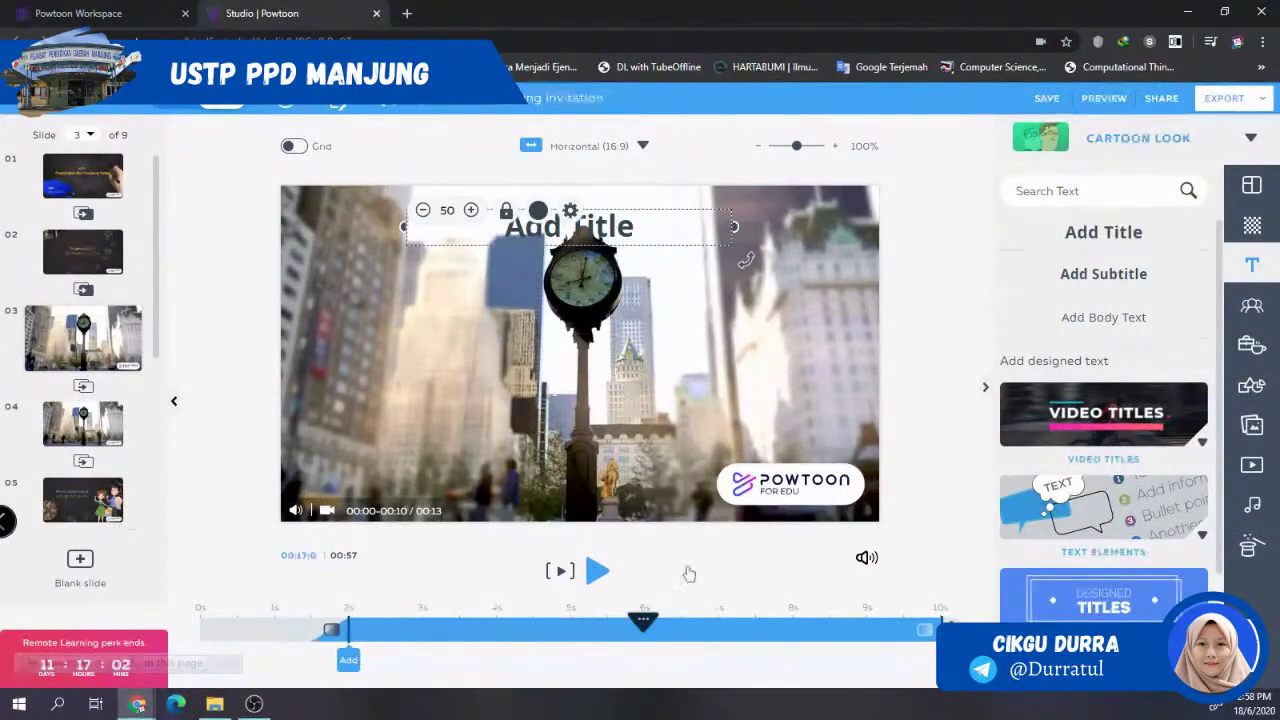
left_click_drag(643, 621, 310, 621)
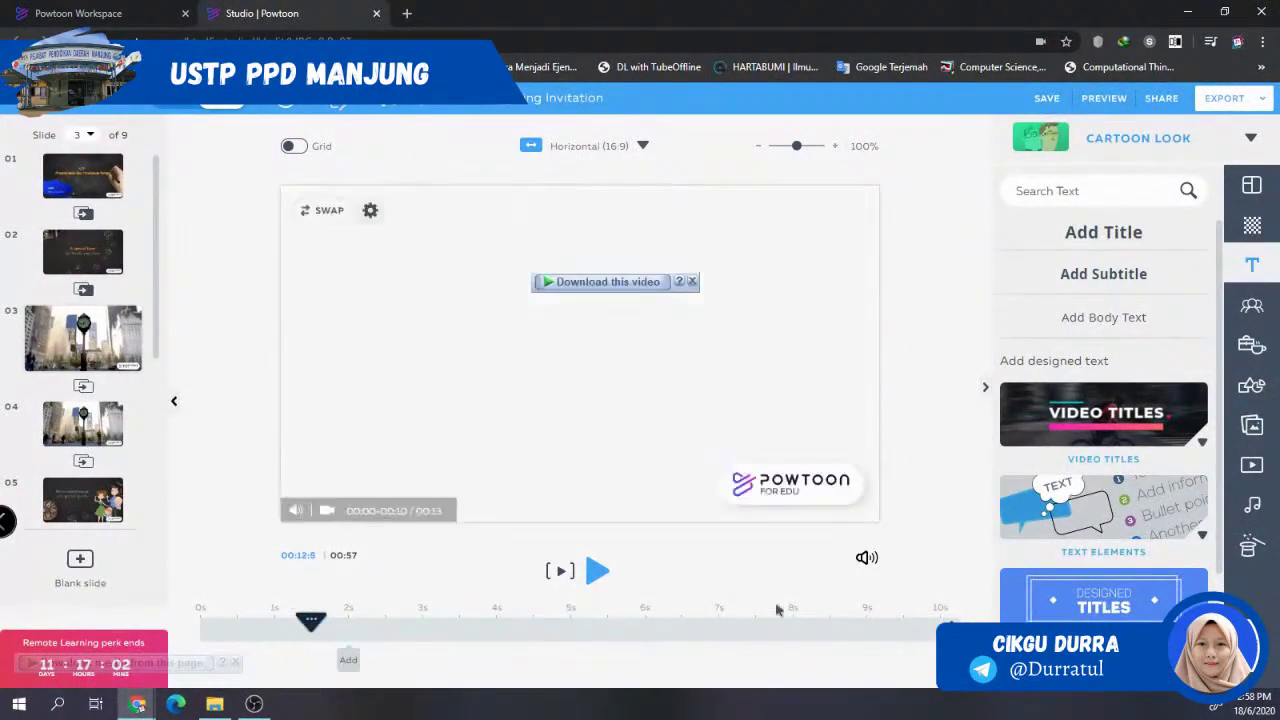
left_click(558, 570)
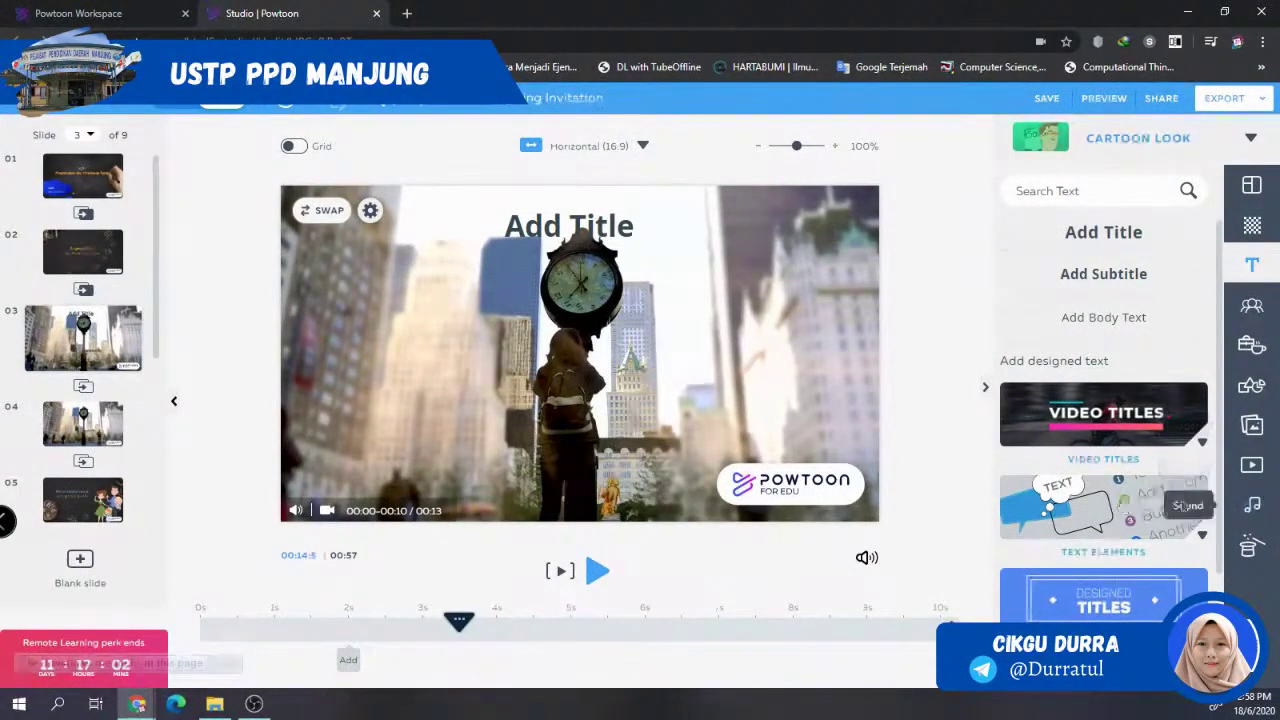
scroll(1150, 565, "down", 2)
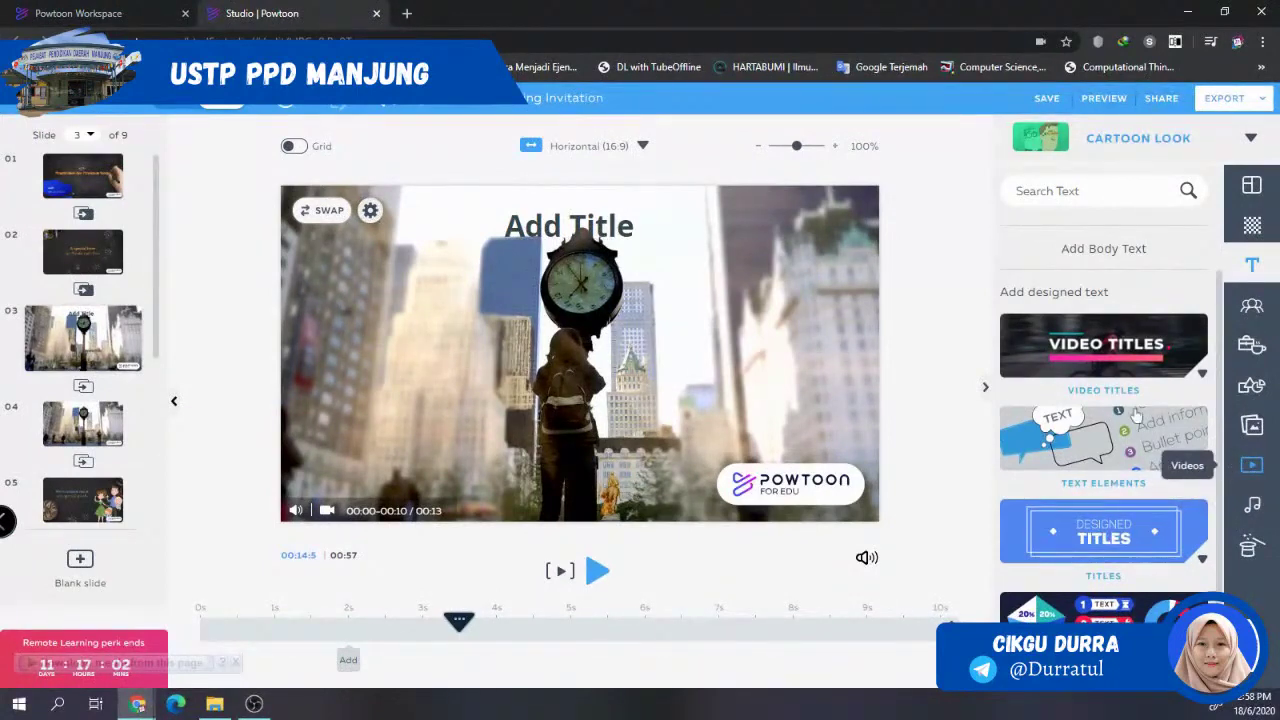
left_click(1251, 466)
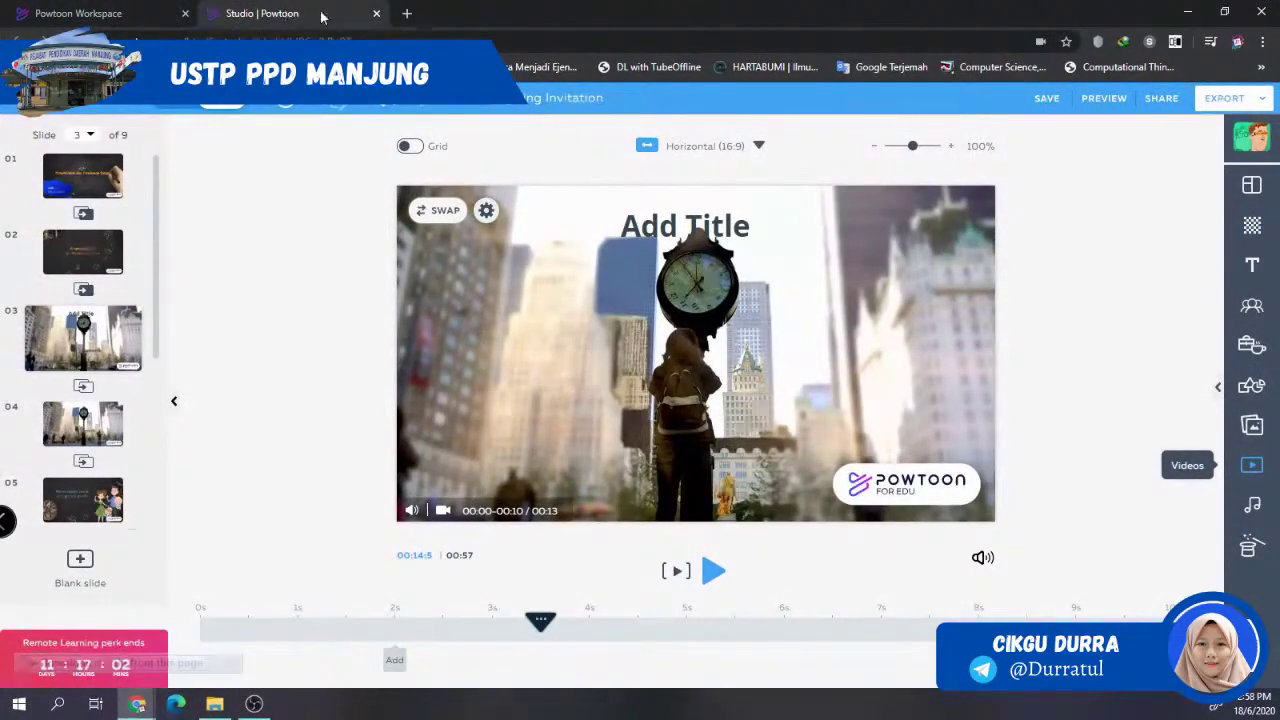
left_click(98, 17)
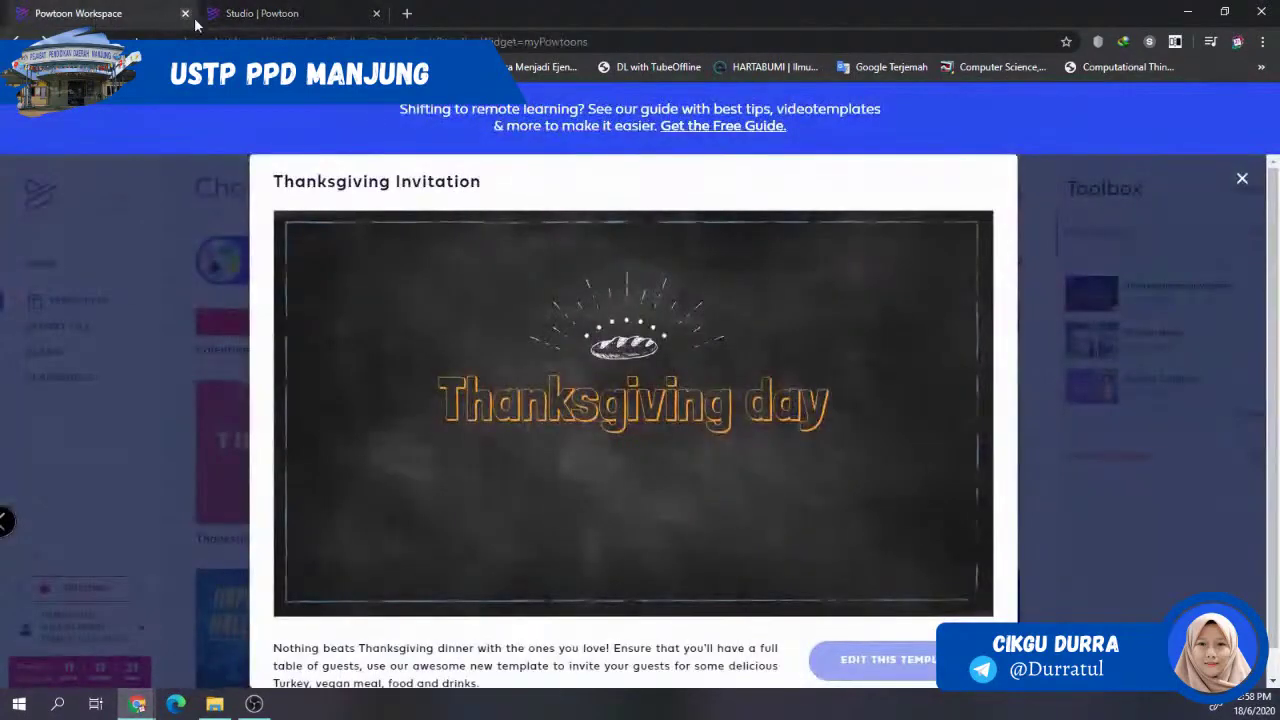
key("Escape")
left_click(255, 18)
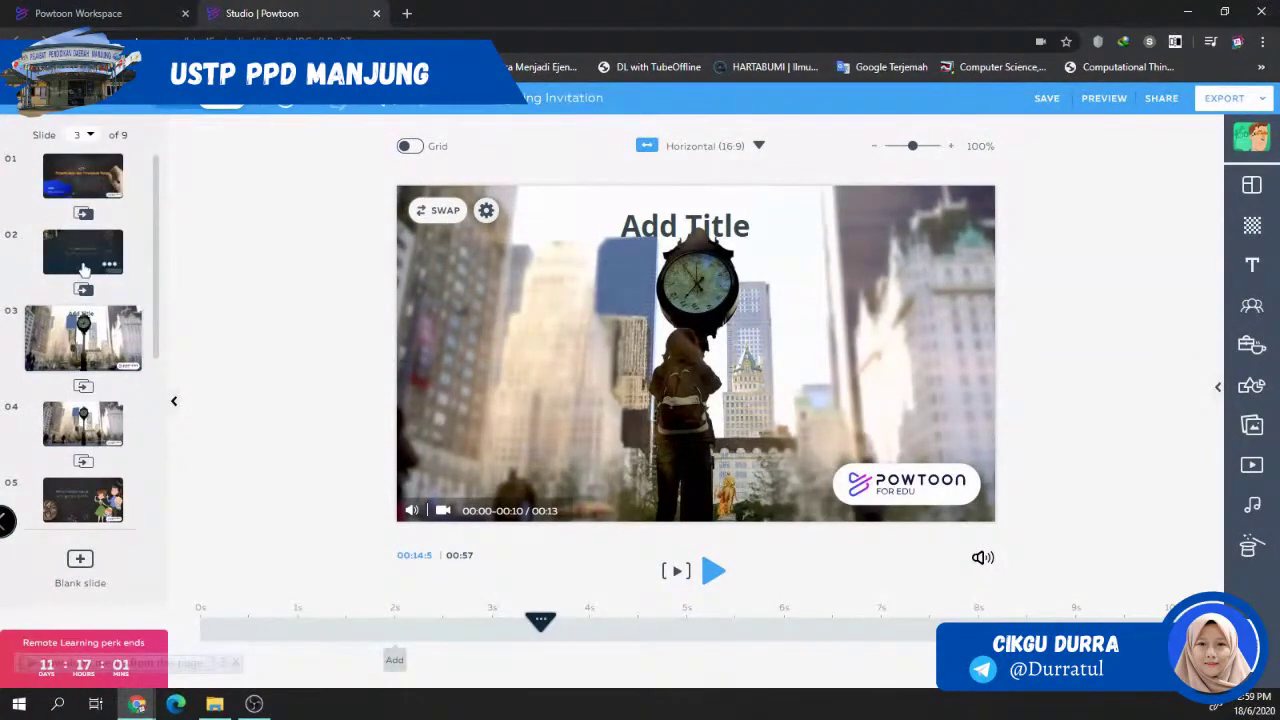
left_click(92, 440)
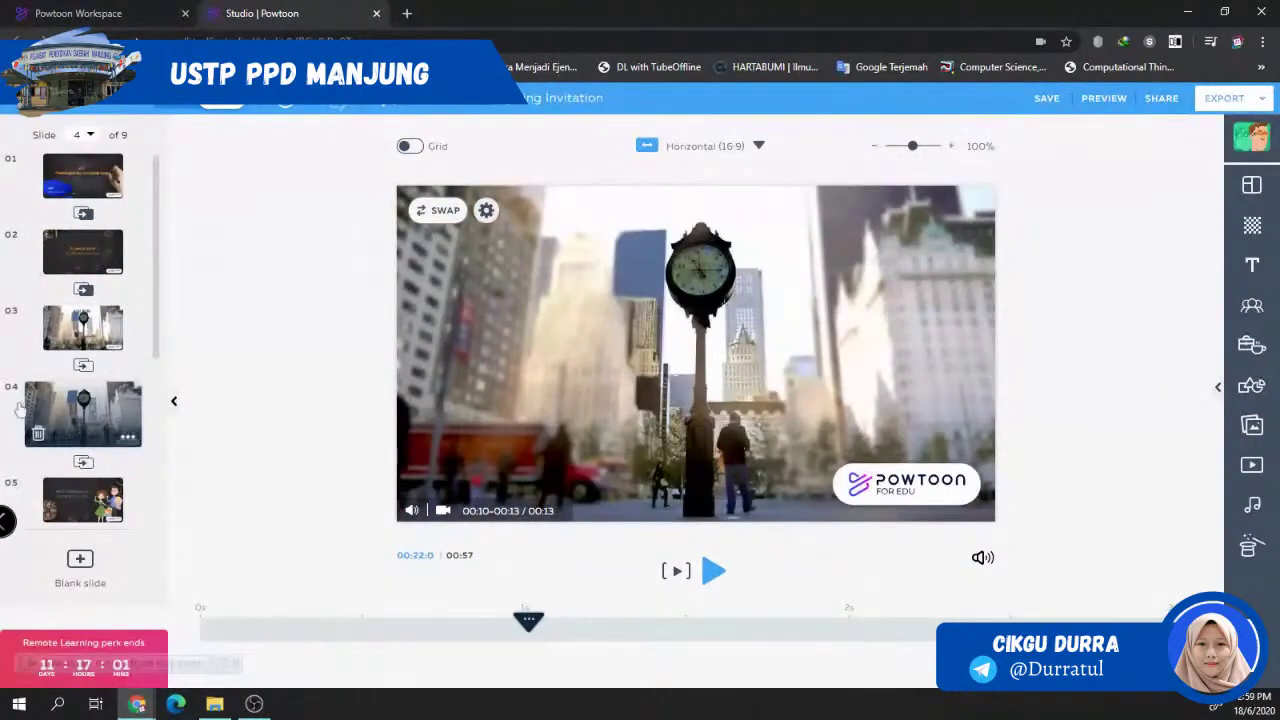
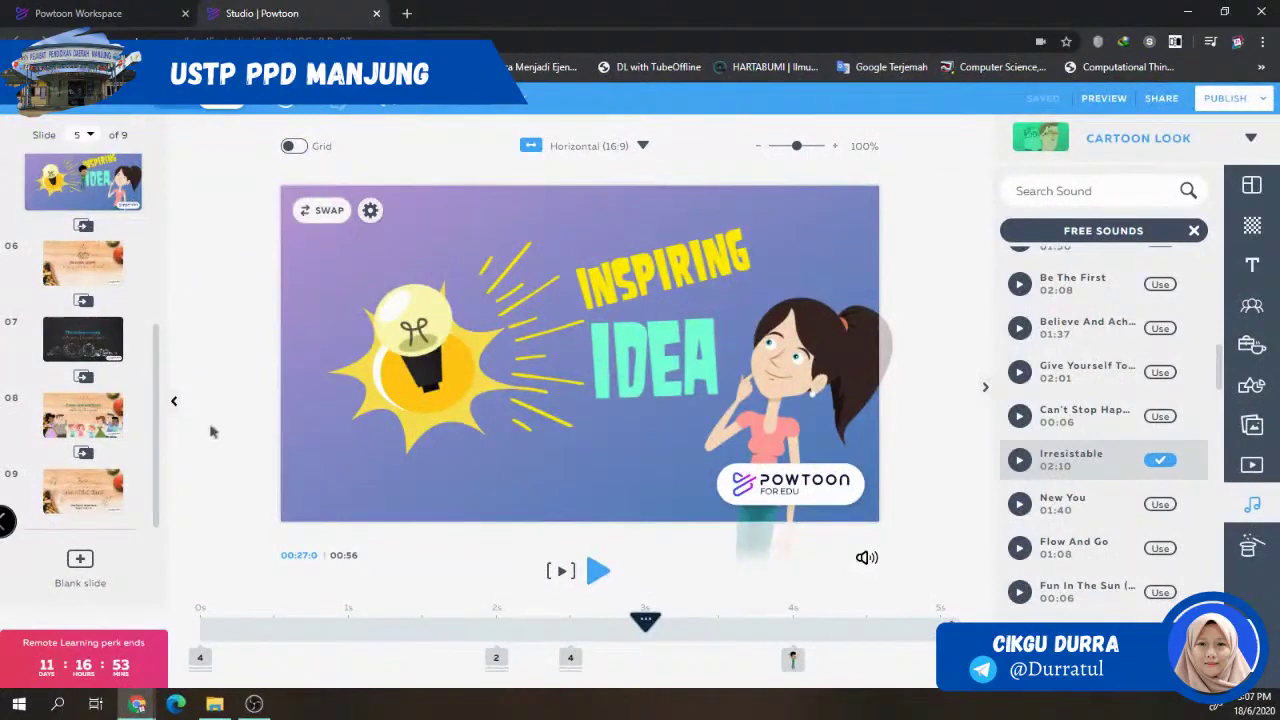
- Open the slide options for slide 5 with the Inspiring Idea scene
left_click(638, 268)
left_click(128, 201)
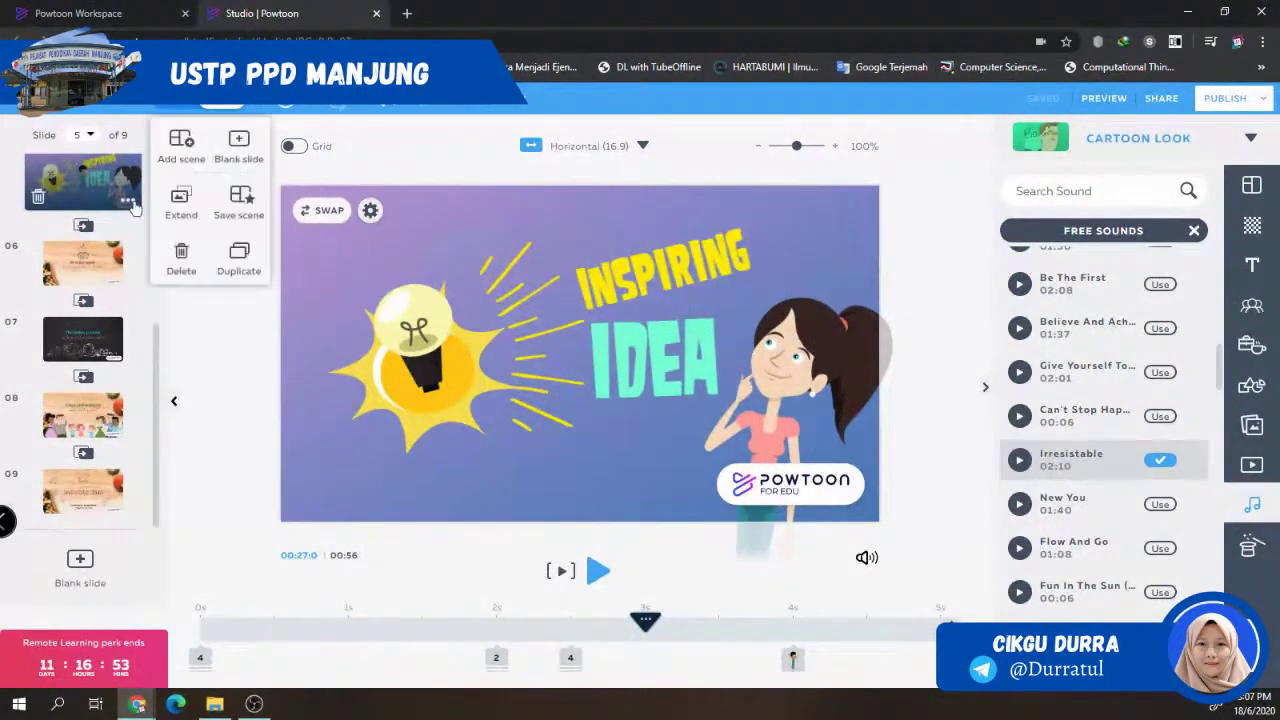